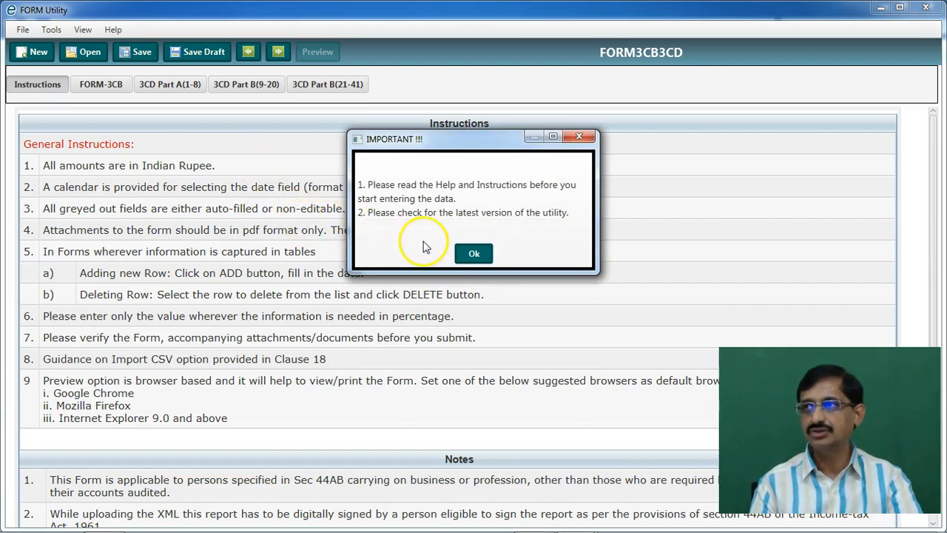
Dismiss the startup notice and scroll through the Form 3CB section
{"action": "left_click", "coordinate": [472, 253]}
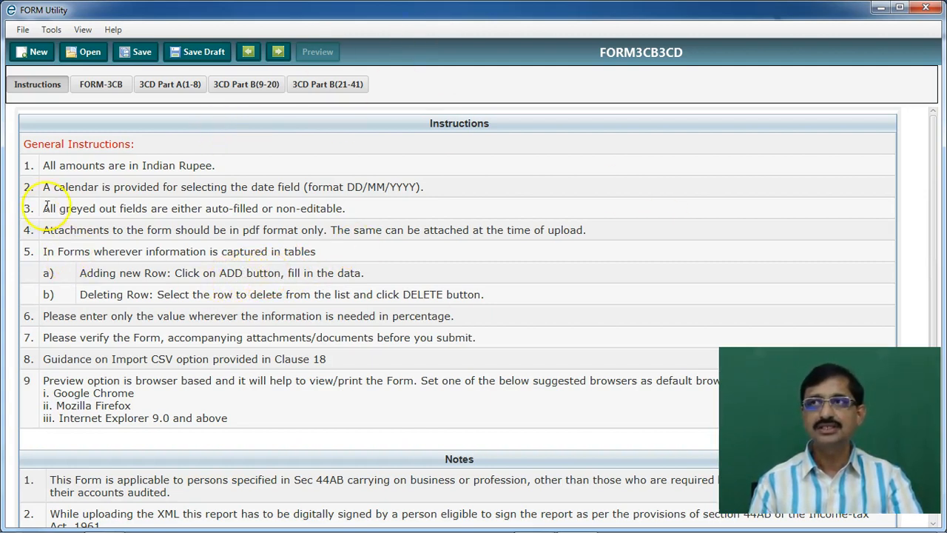
{"action": "left_click", "coordinate": [102, 86]}
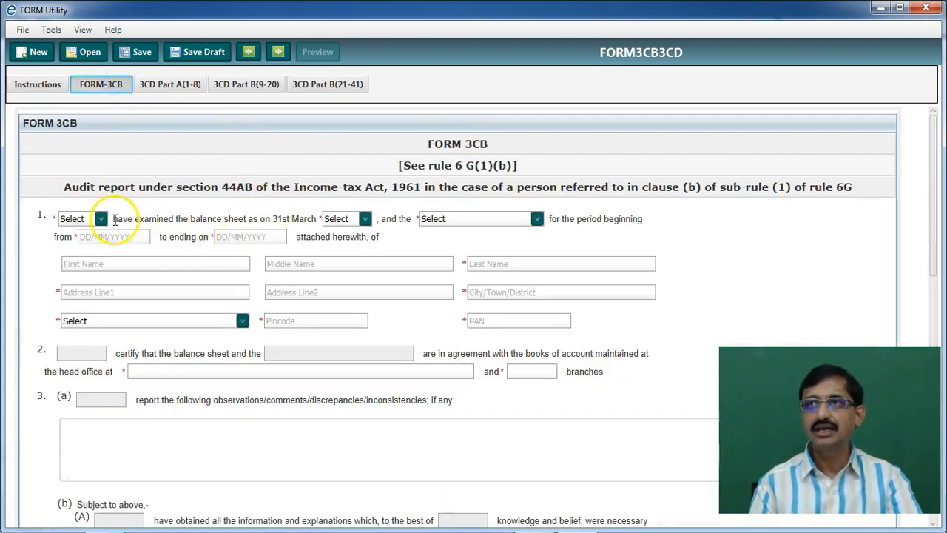
{"action": "scroll", "coordinate": [231, 257], "scroll_direction": "down", "scroll_amount": 10}
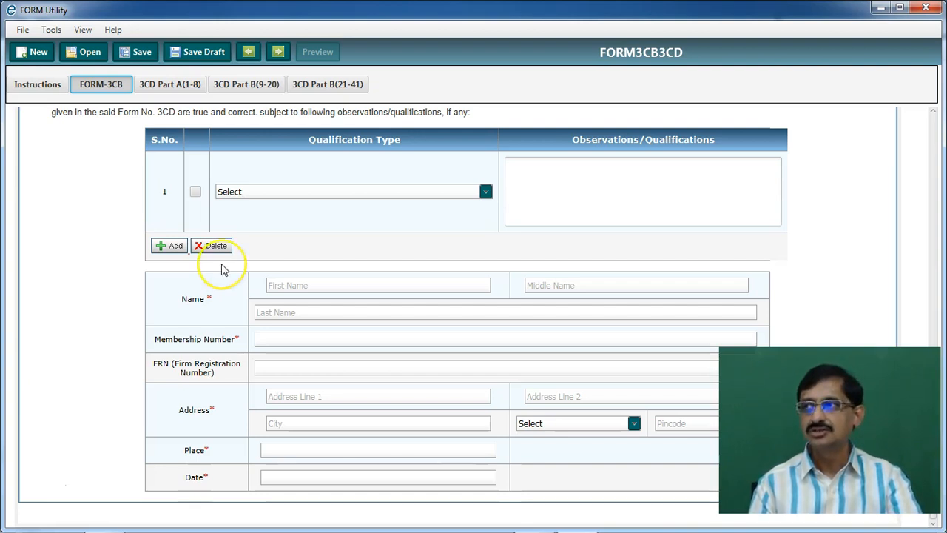
{"action": "scroll", "coordinate": [222, 266], "scroll_direction": "up", "scroll_amount": 10}
{"action": "left_click", "coordinate": [215, 273]}
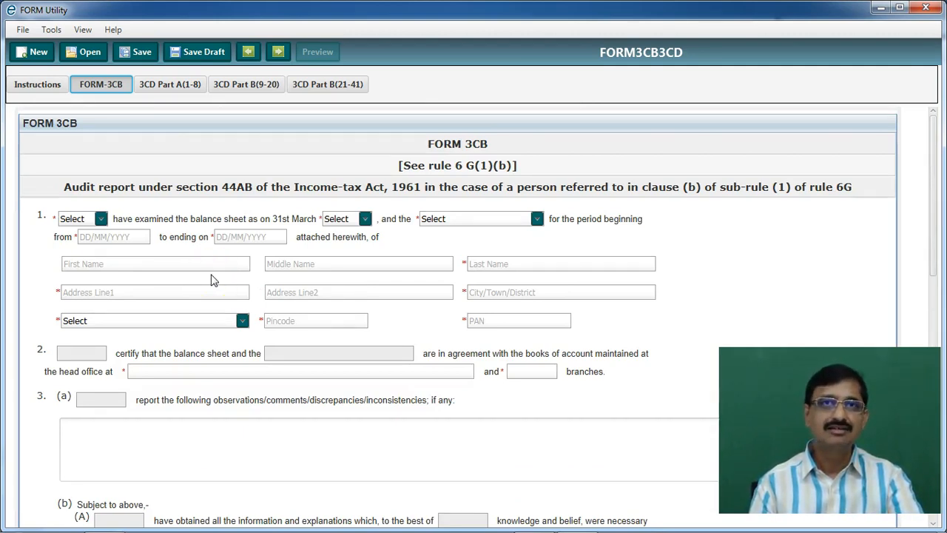
Browse 3CD Part A (1-8) and Part B (clauses 9–20), then close the utility window
{"action": "left_click", "coordinate": [185, 85]}
{"action": "scroll", "coordinate": [407, 332], "scroll_direction": "down", "scroll_amount": 3}
{"action": "scroll", "coordinate": [407, 332], "scroll_direction": "up", "scroll_amount": 5}
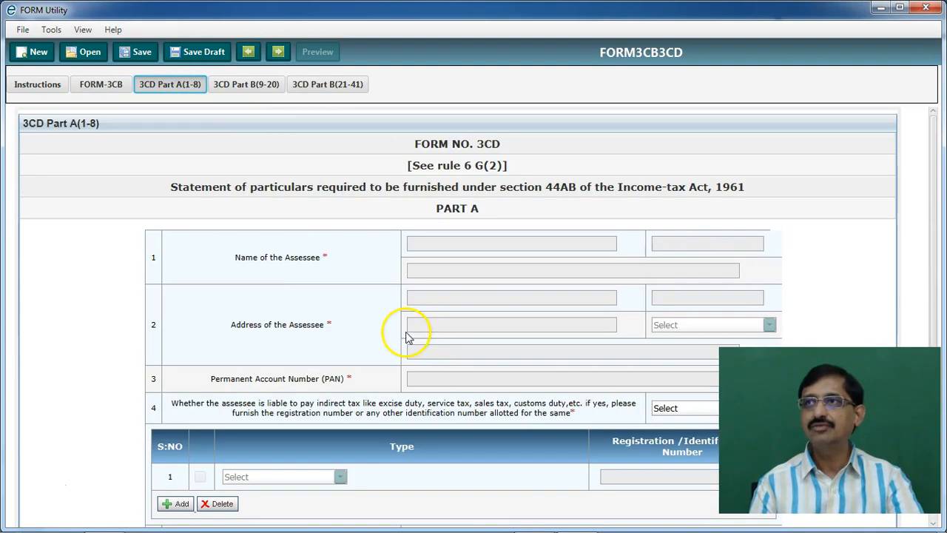
{"action": "left_click", "coordinate": [252, 85]}
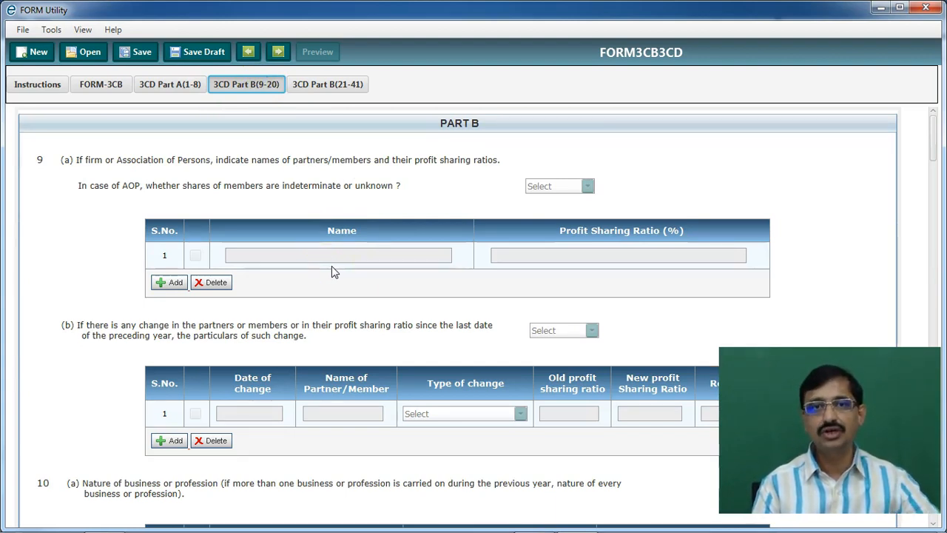
{"action": "left_click", "coordinate": [321, 283]}
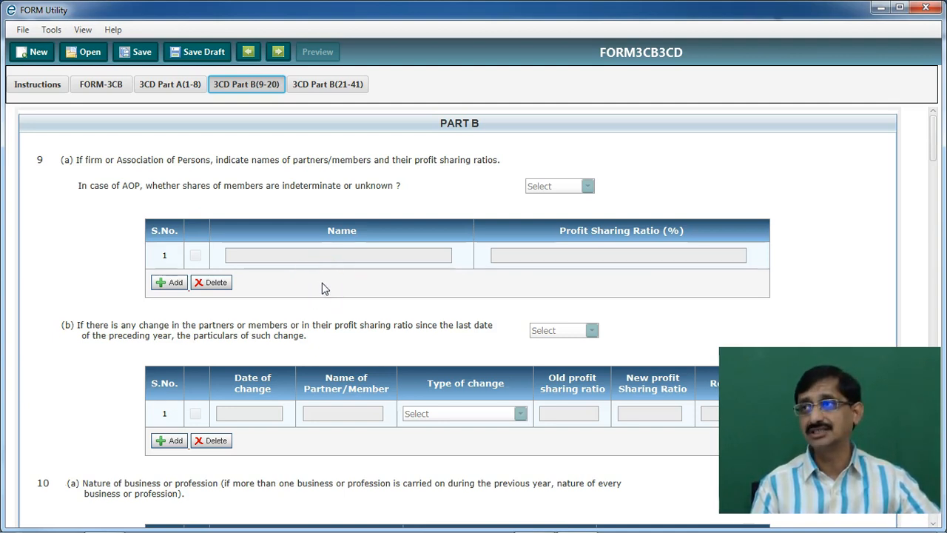
{"action": "left_click", "coordinate": [926, 8]}
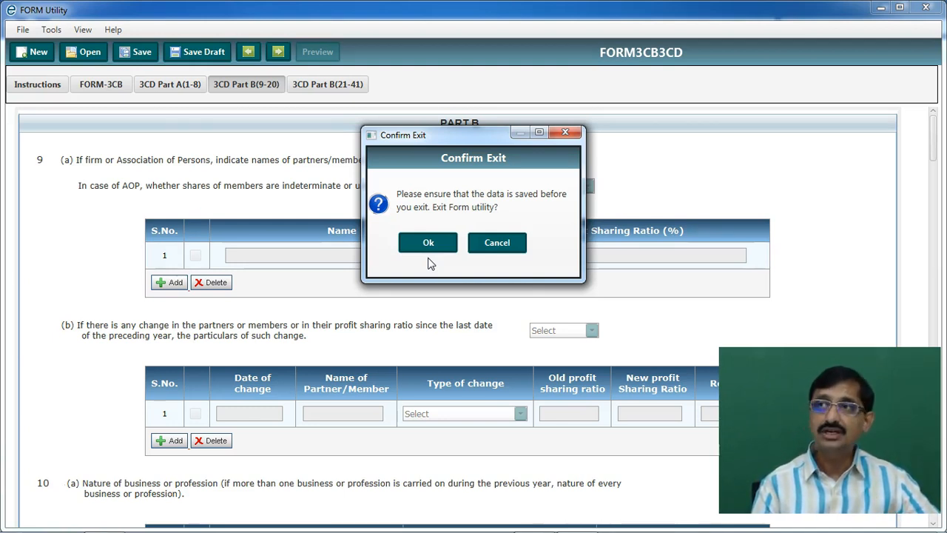
Confirm the Confirm Exit prompt so FORM Utility closes
{"action": "left_click", "coordinate": [496, 251]}
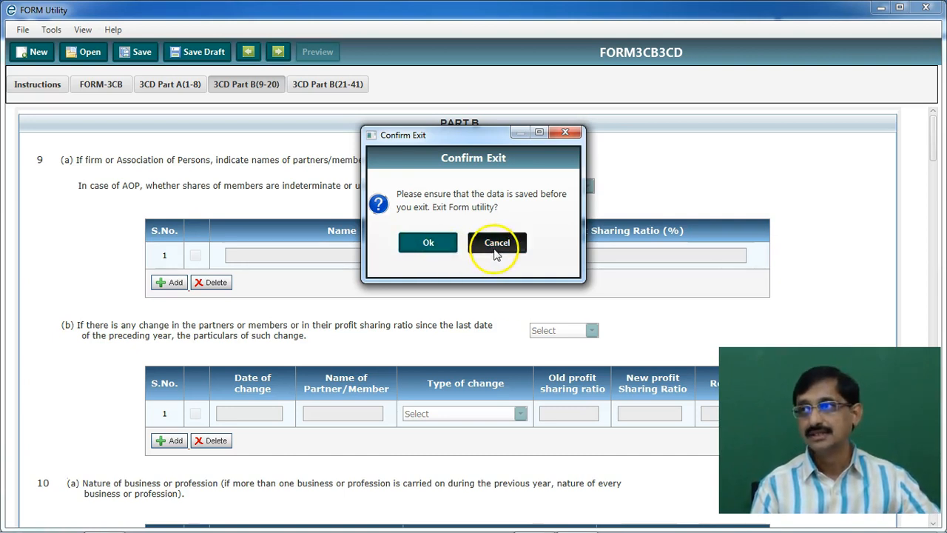
{"action": "left_click", "coordinate": [428, 249]}
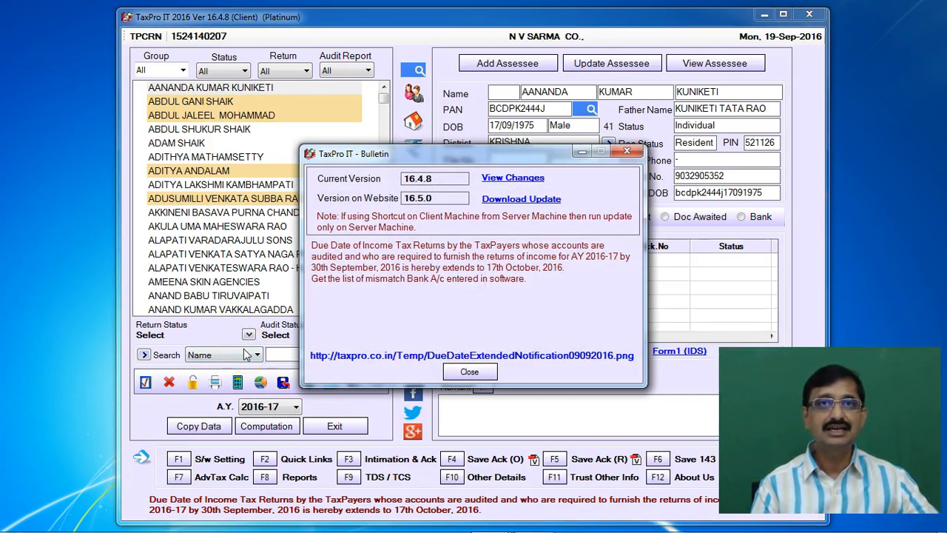
Close the bulletin, search the assessee by surname, and open Login My Account from Quick Links
{"action": "left_click", "coordinate": [469, 371]}
{"action": "left_click", "coordinate": [271, 354]}
{"action": "type", "text": "nukala"}
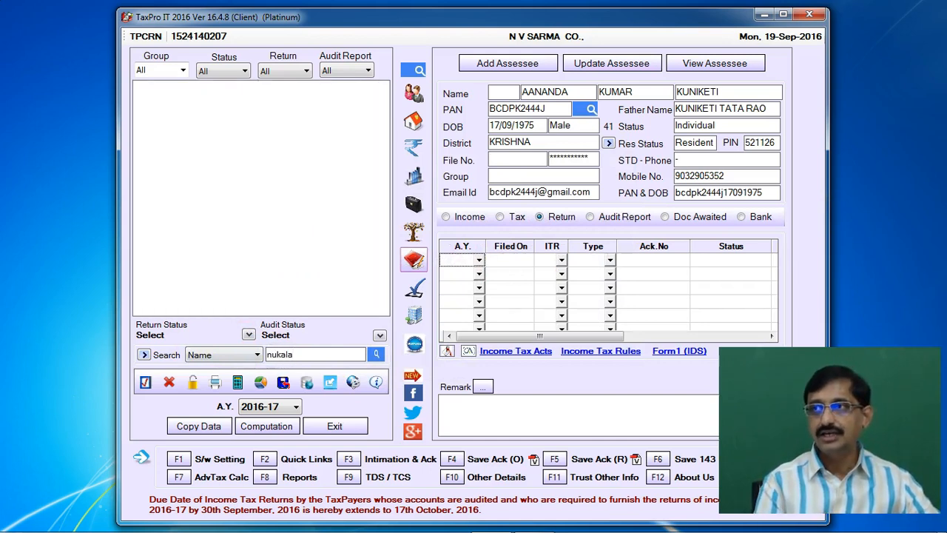
{"action": "key", "text": "Return"}
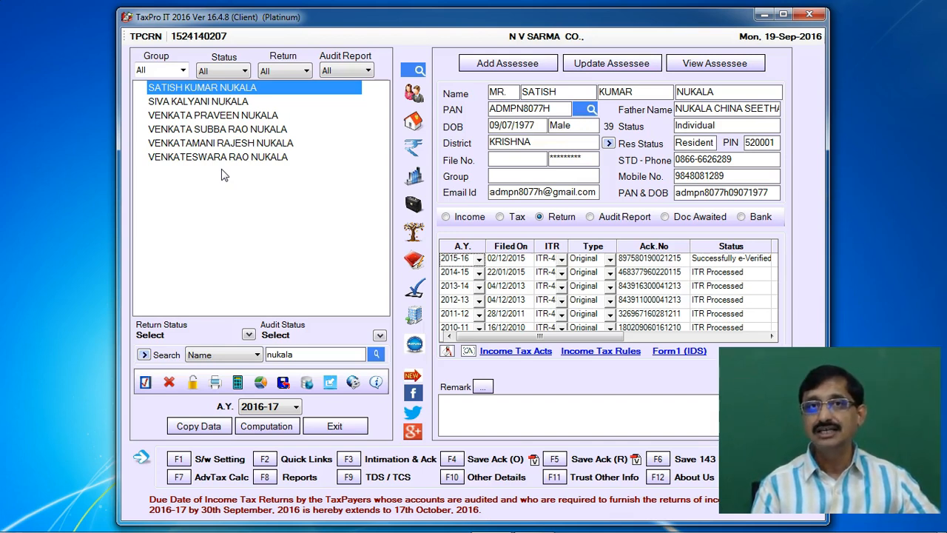
{"action": "left_click", "coordinate": [250, 116]}
{"action": "left_click", "coordinate": [266, 458]}
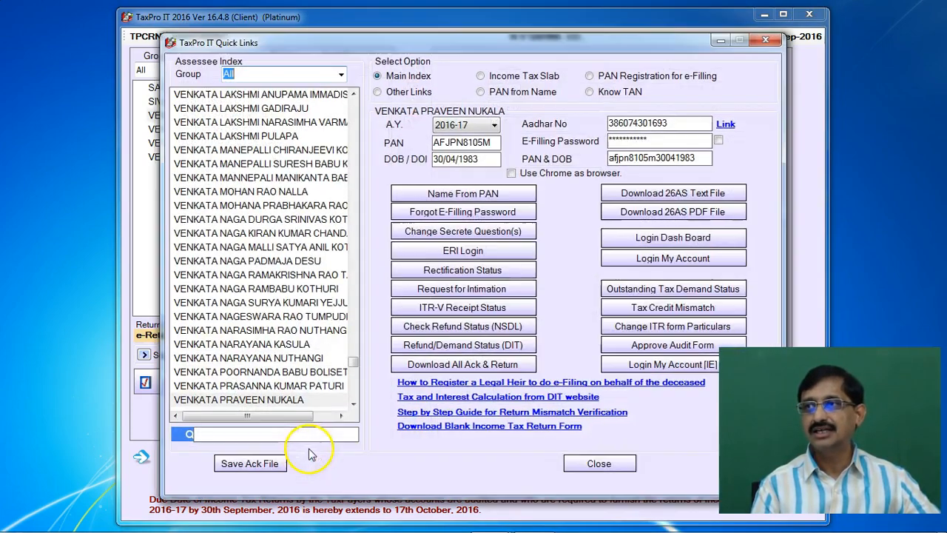
{"action": "left_click", "coordinate": [661, 364]}
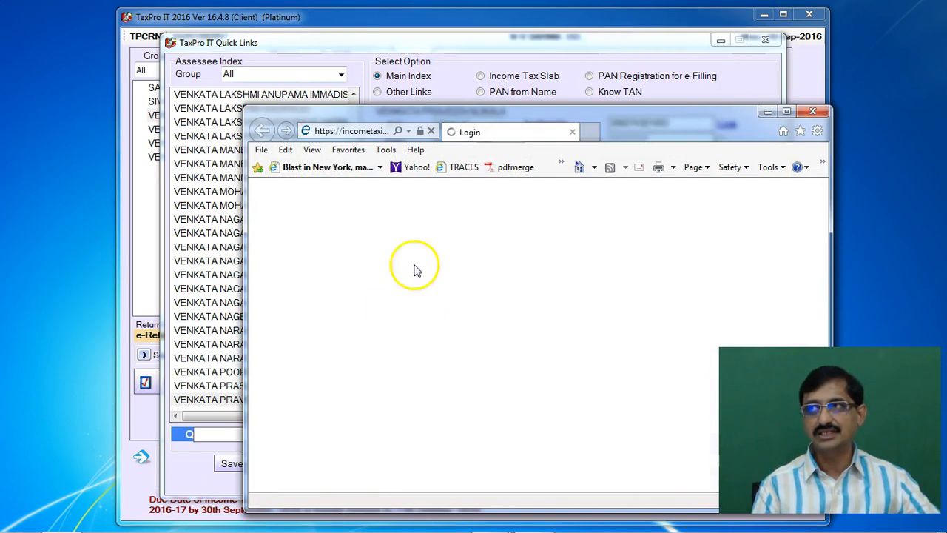
Maximize the e-Filing login page, enter the captcha and log in
{"action": "left_click", "coordinate": [785, 113]}
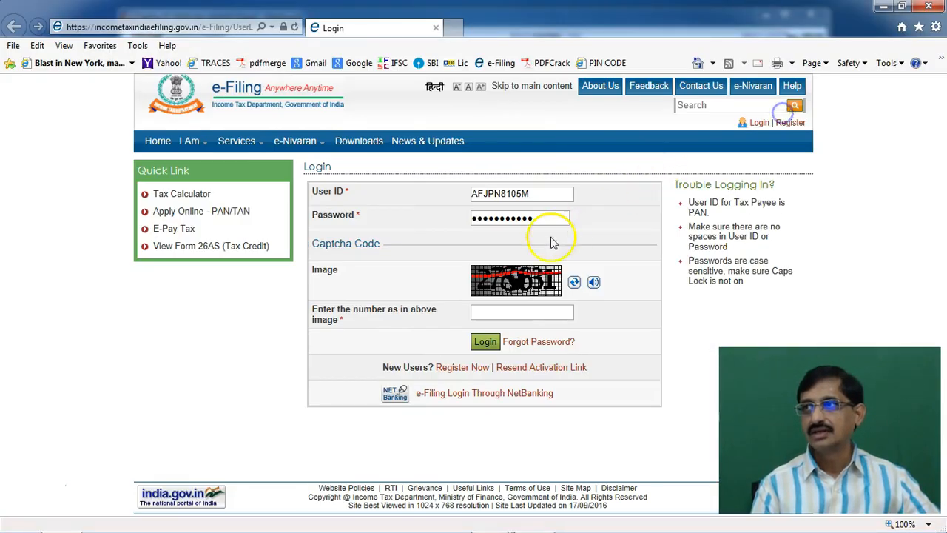
{"action": "left_click", "coordinate": [560, 309]}
{"action": "type", "text": "278631"}
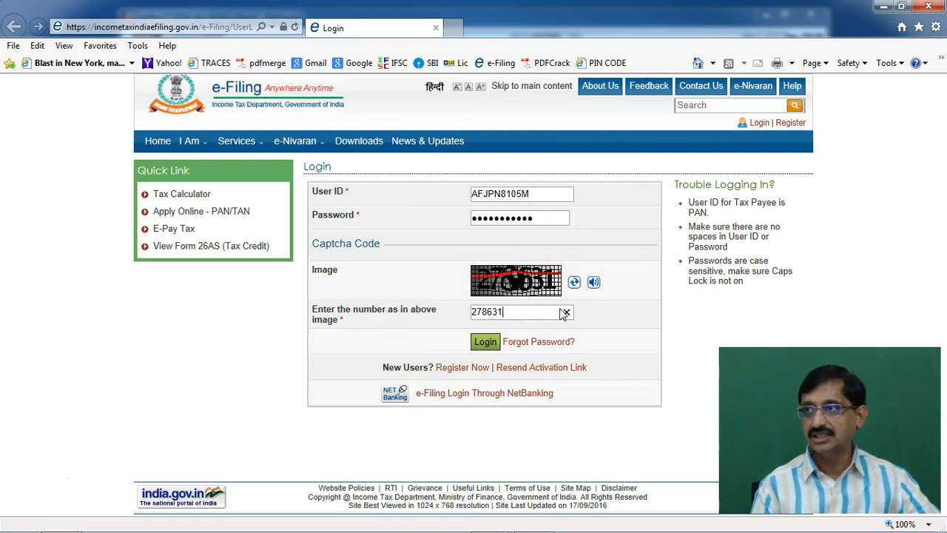
{"action": "key", "text": "Return"}
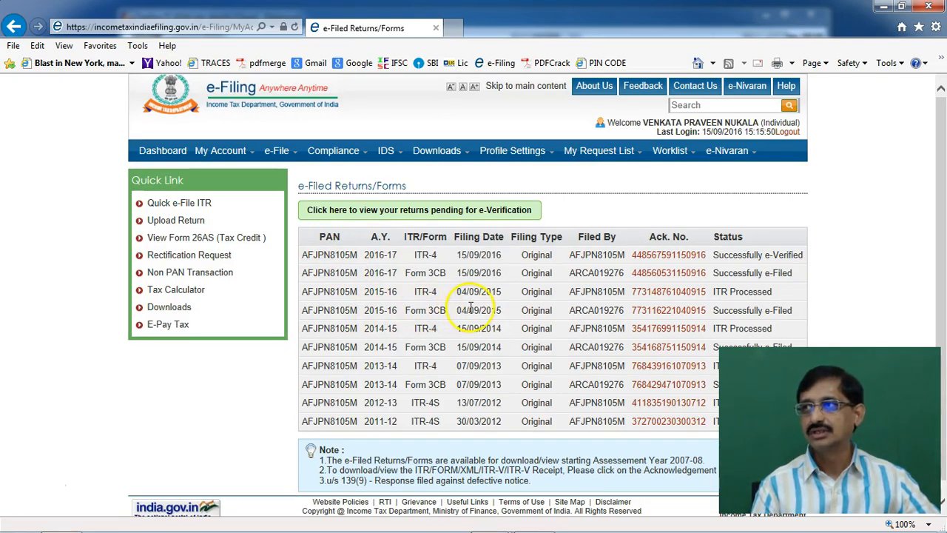
Save the 2015-16 filed Form 3CB XML file to the computer
{"action": "left_click", "coordinate": [679, 311]}
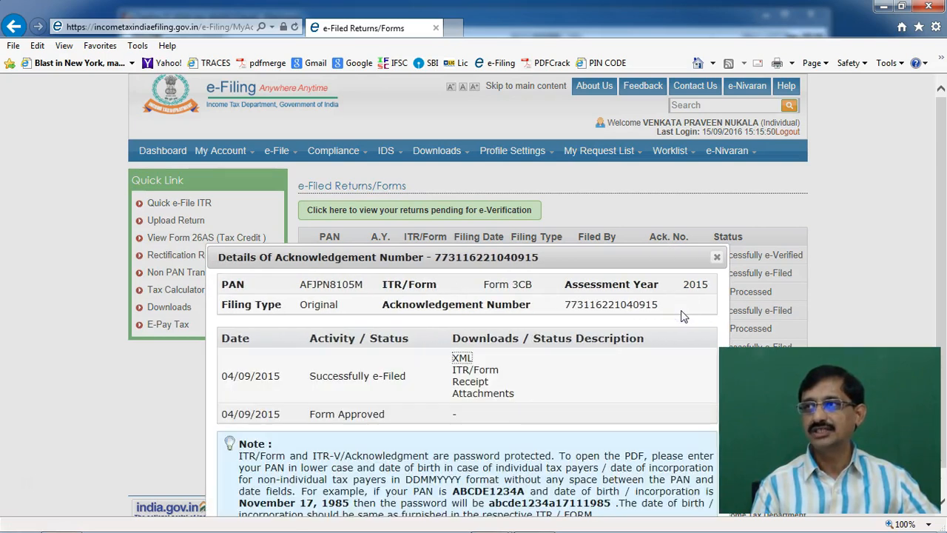
{"action": "left_click", "coordinate": [462, 359]}
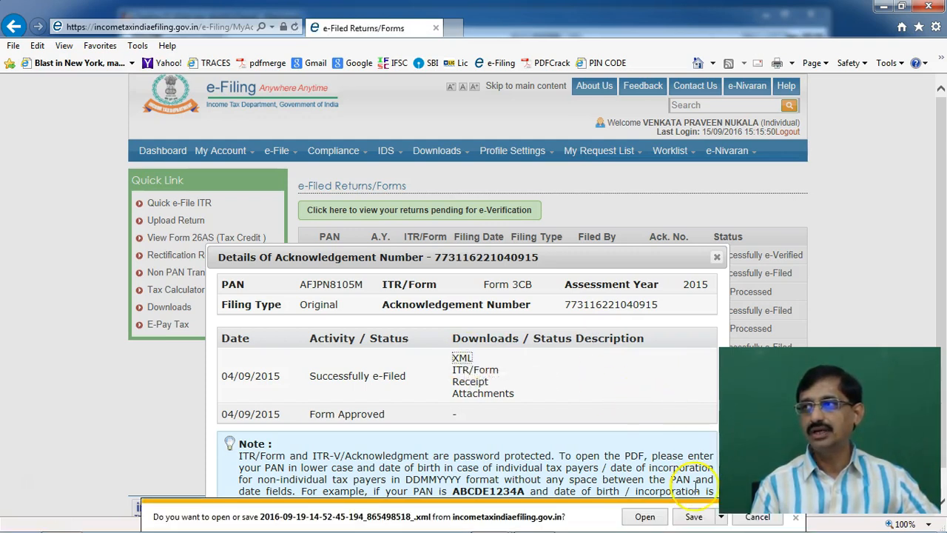
{"action": "left_click", "coordinate": [723, 519]}
{"action": "left_click", "coordinate": [722, 519]}
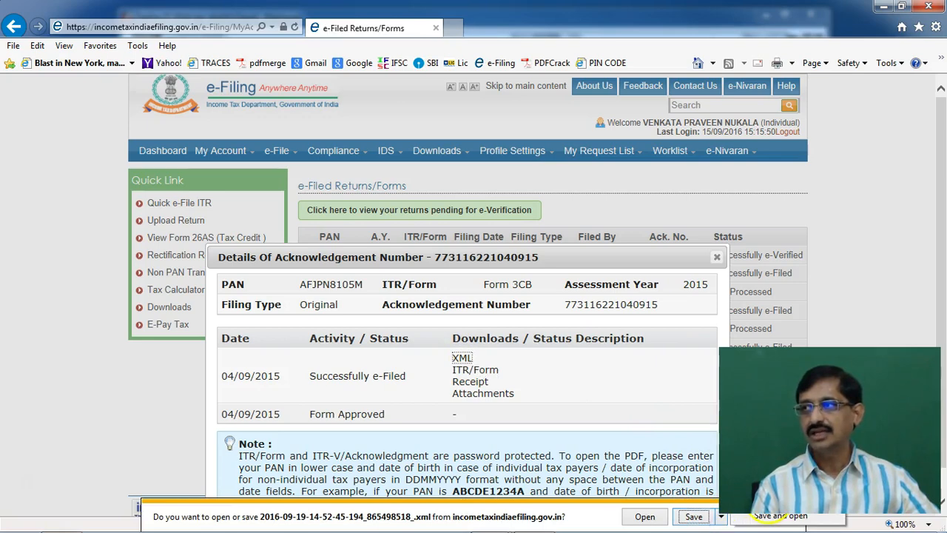
{"action": "left_click", "coordinate": [756, 504]}
{"action": "left_click", "coordinate": [533, 447]}
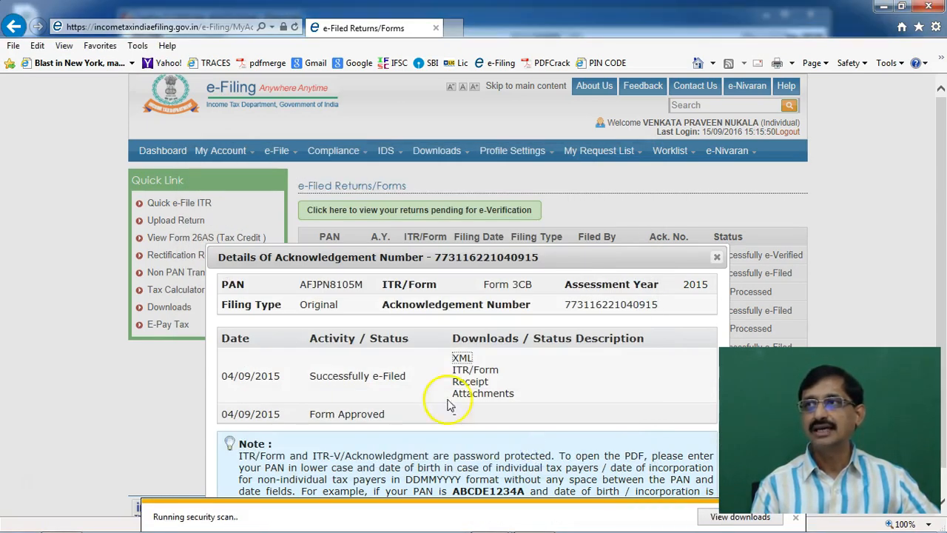
Close the acknowledgement details, log out of the portal and close Quick Links
{"action": "left_click", "coordinate": [717, 259]}
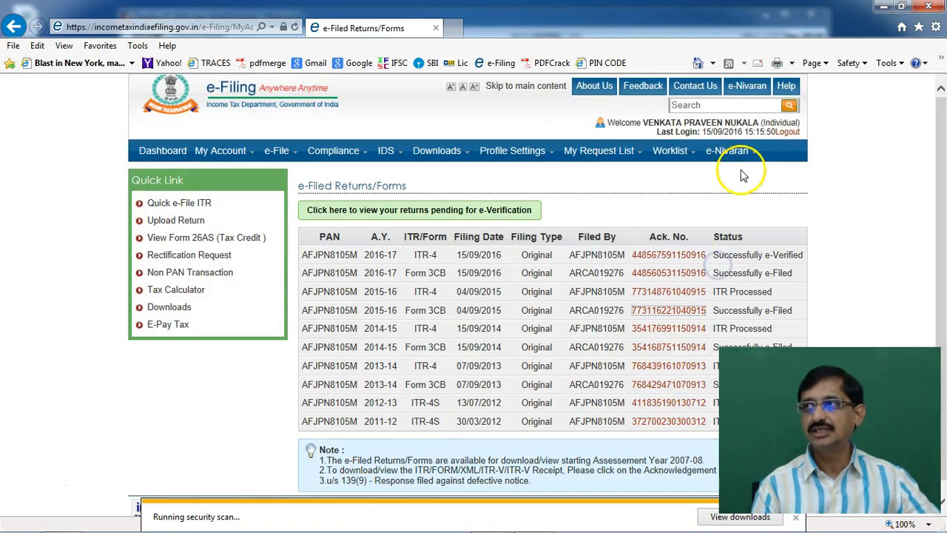
{"action": "left_click", "coordinate": [785, 133]}
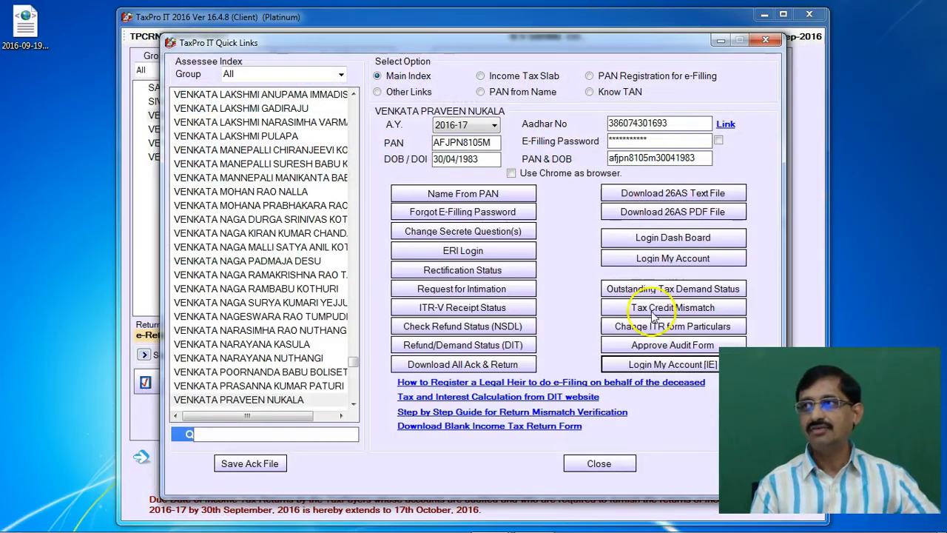
{"action": "left_click", "coordinate": [599, 463]}
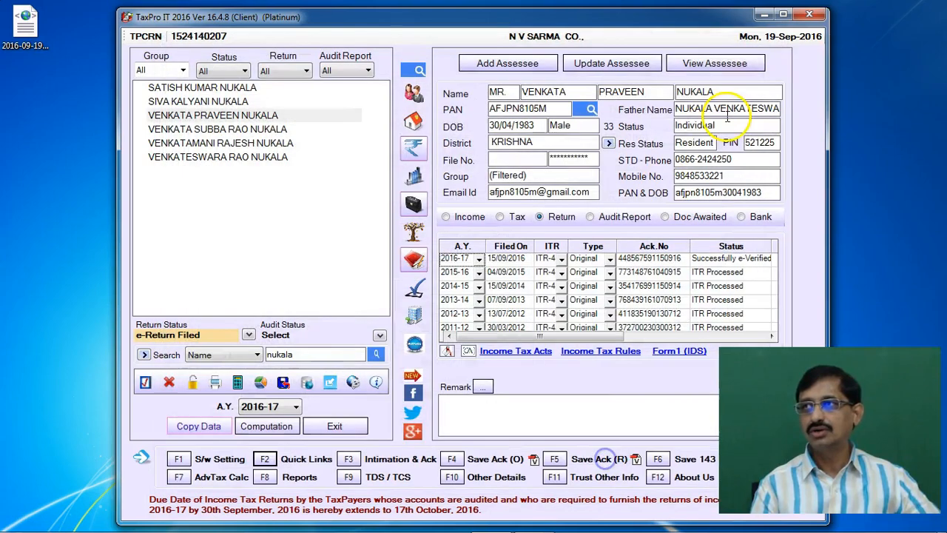
Open the Tax Audit Report desktop folder, launch FORM3CB3CD_PR6.jar and dismiss its startup notice
{"action": "left_click", "coordinate": [766, 17]}
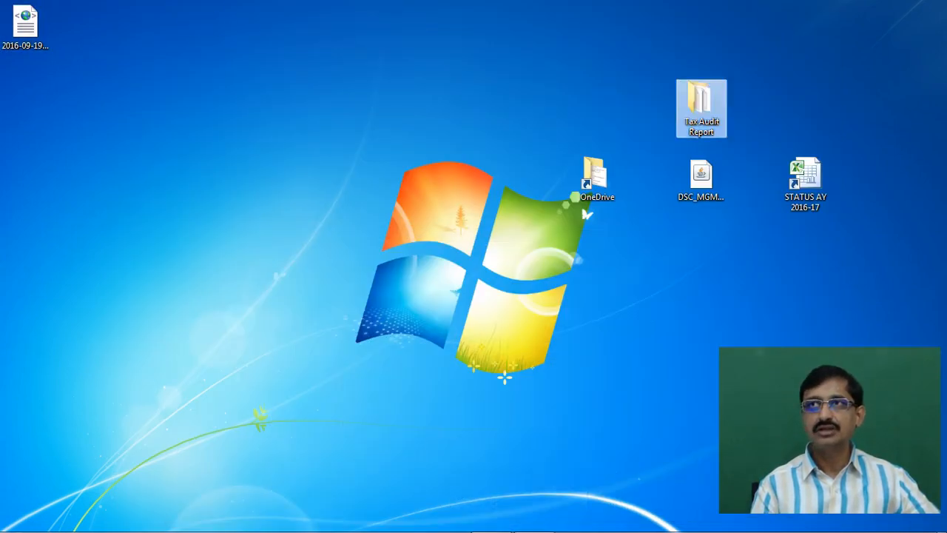
{"action": "left_click", "coordinate": [124, 145]}
{"action": "left_click", "coordinate": [489, 225]}
{"action": "left_click", "coordinate": [692, 122]}
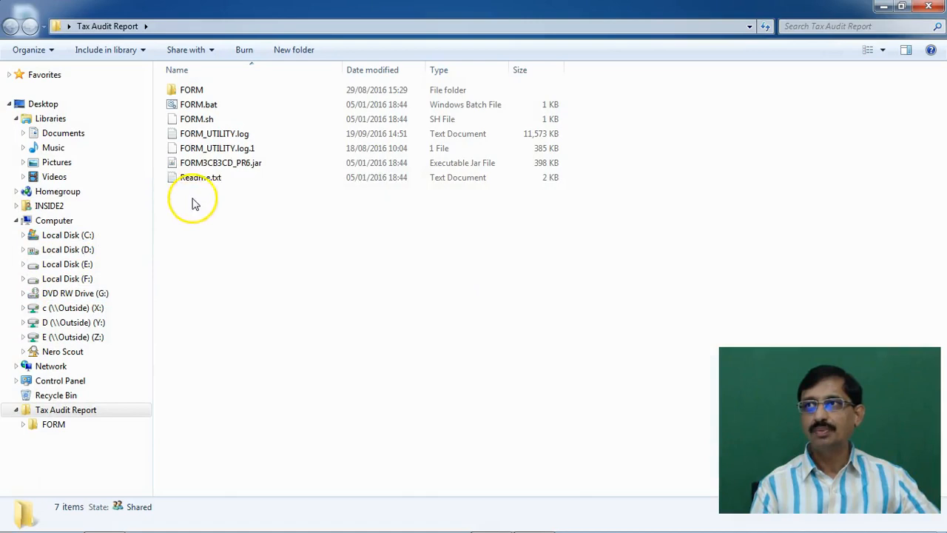
{"action": "double_click", "coordinate": [227, 166]}
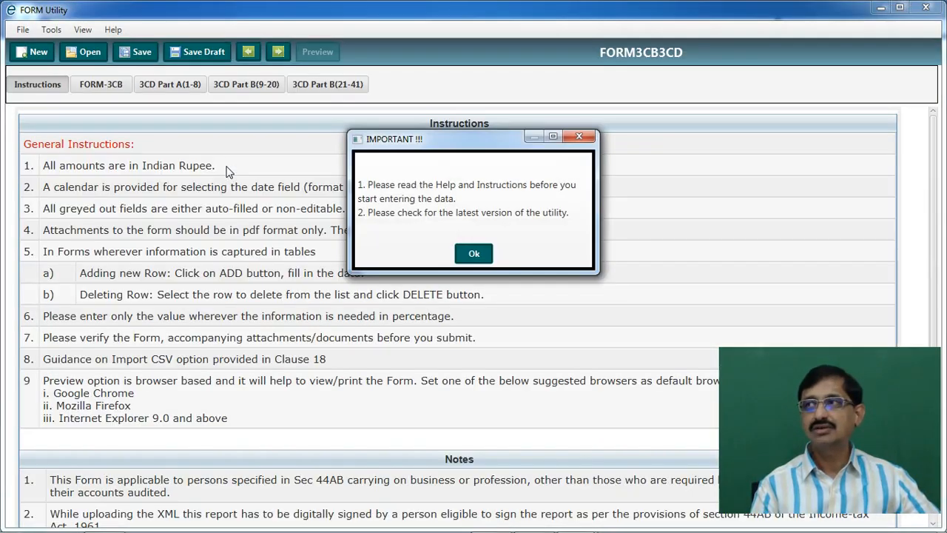
{"action": "left_click", "coordinate": [470, 253]}
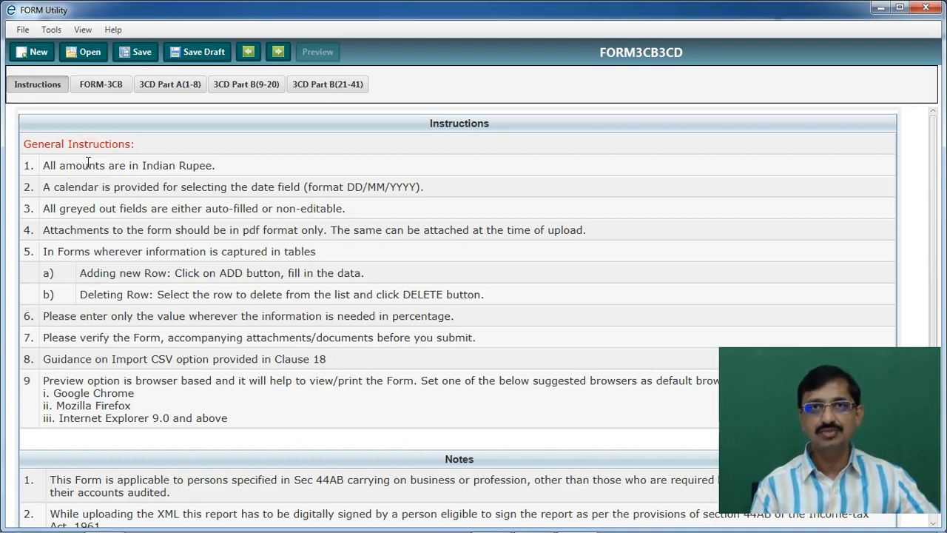
Open the saved Form 3CB XML from the Desktop and acknowledge the import messages
{"action": "left_click", "coordinate": [88, 53]}
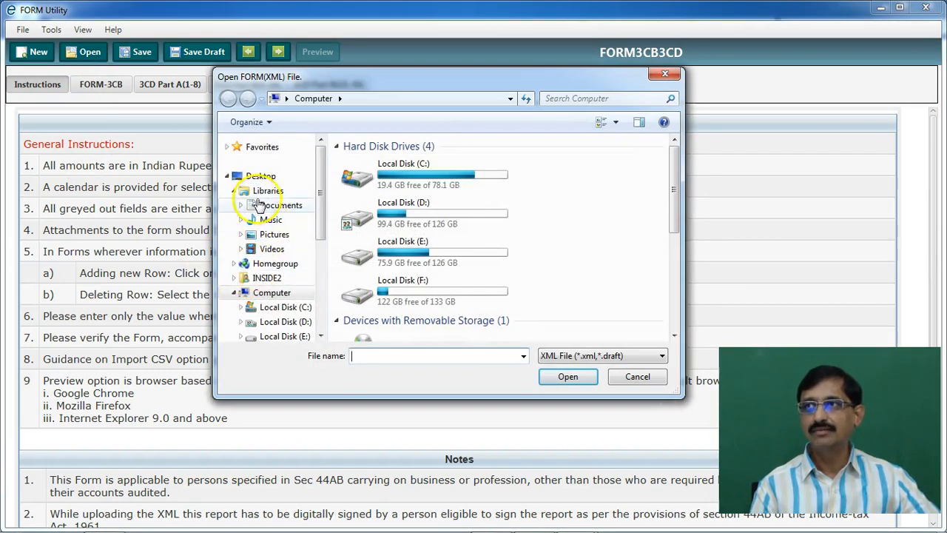
{"action": "left_click", "coordinate": [258, 177]}
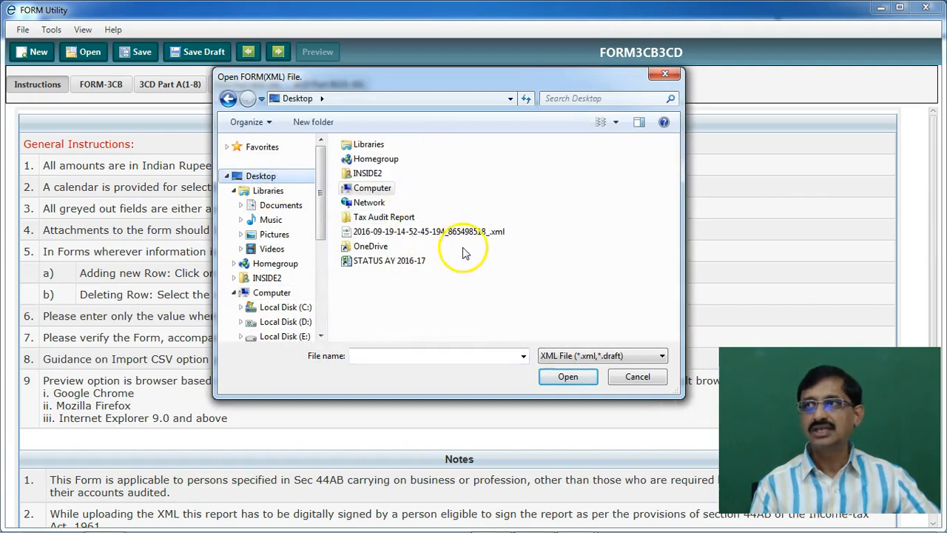
{"action": "left_click", "coordinate": [472, 232]}
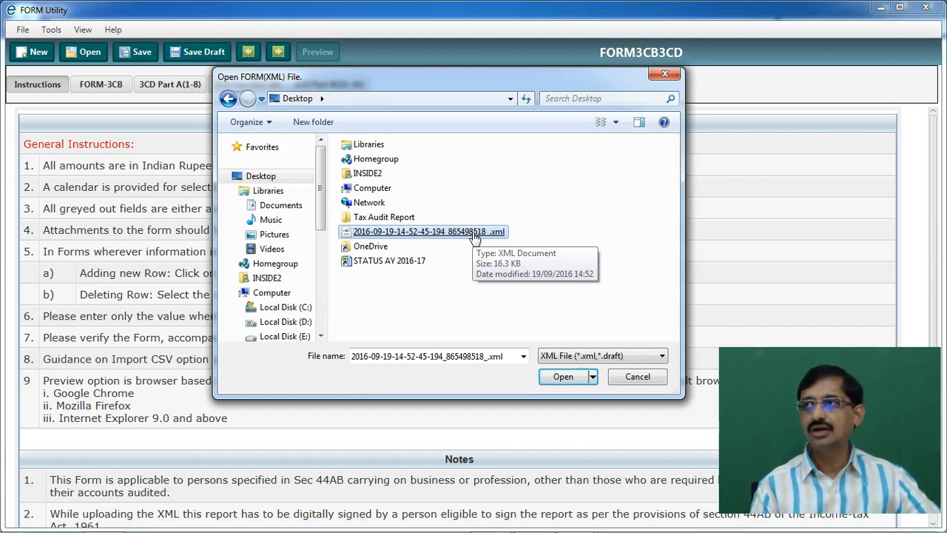
{"action": "left_click", "coordinate": [463, 237]}
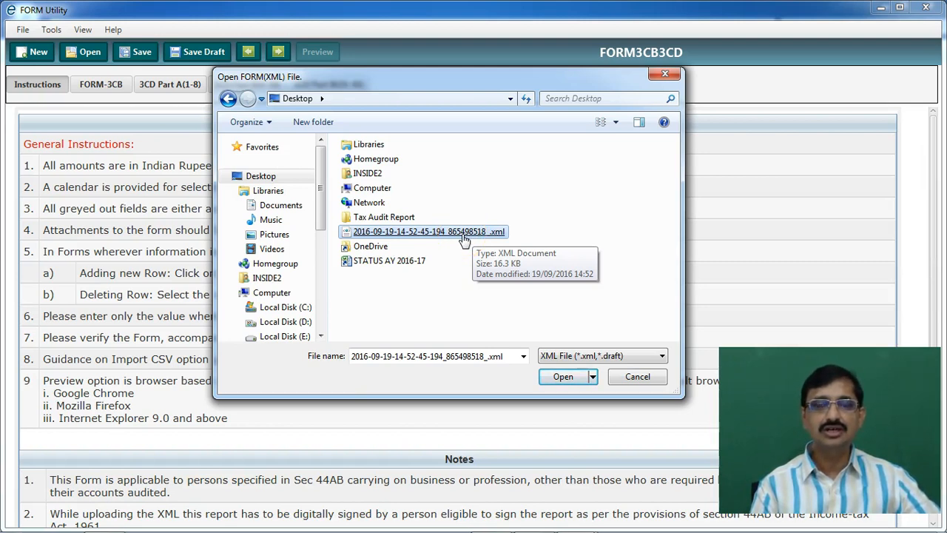
{"action": "double_click", "coordinate": [463, 237]}
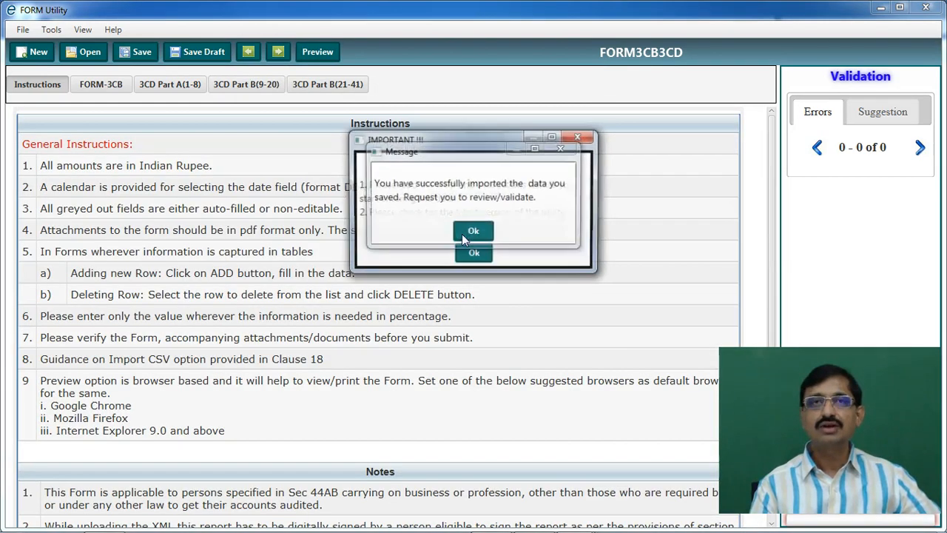
{"action": "left_click", "coordinate": [474, 255]}
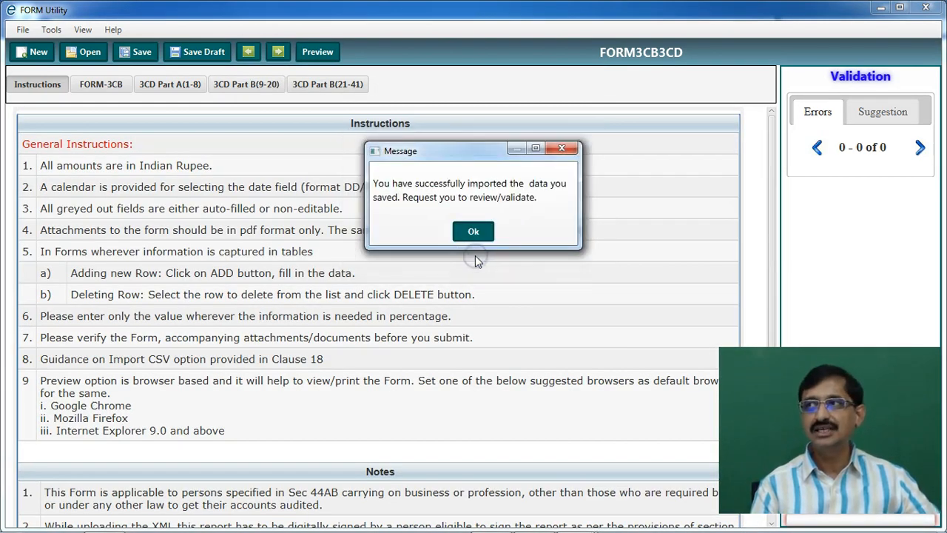
{"action": "left_click", "coordinate": [471, 234]}
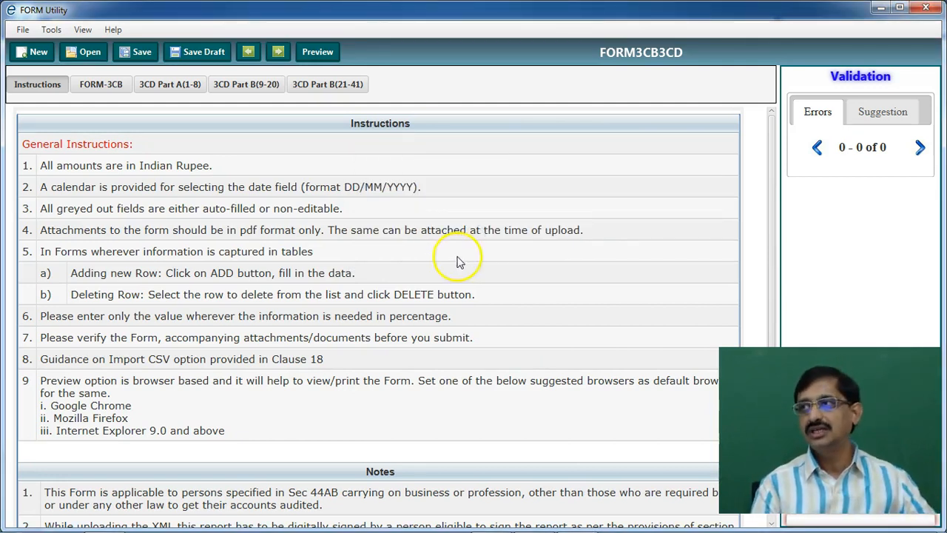
{"action": "left_click", "coordinate": [116, 92]}
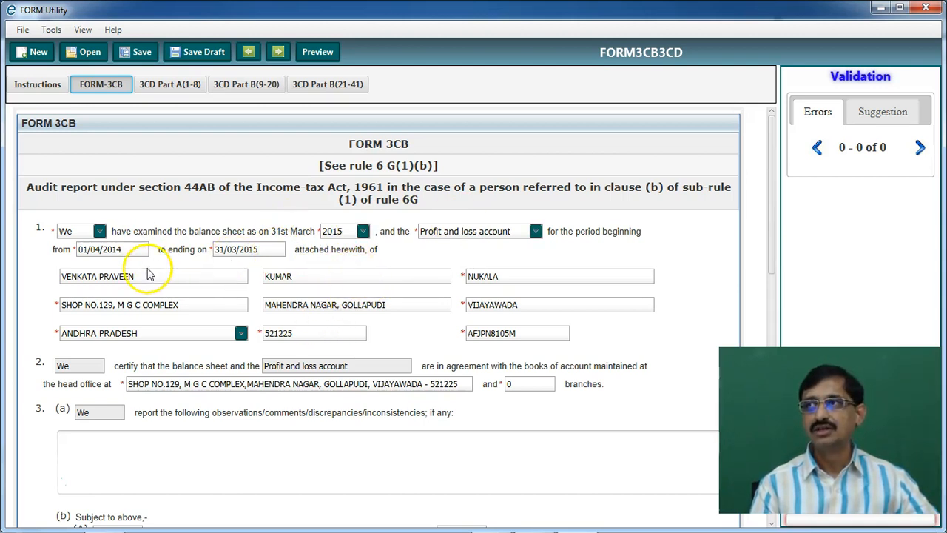
Set the balance sheet year to 2016 and update the period to 01/04/2015–31/03/2016
{"action": "left_click", "coordinate": [362, 230]}
{"action": "left_click", "coordinate": [335, 318]}
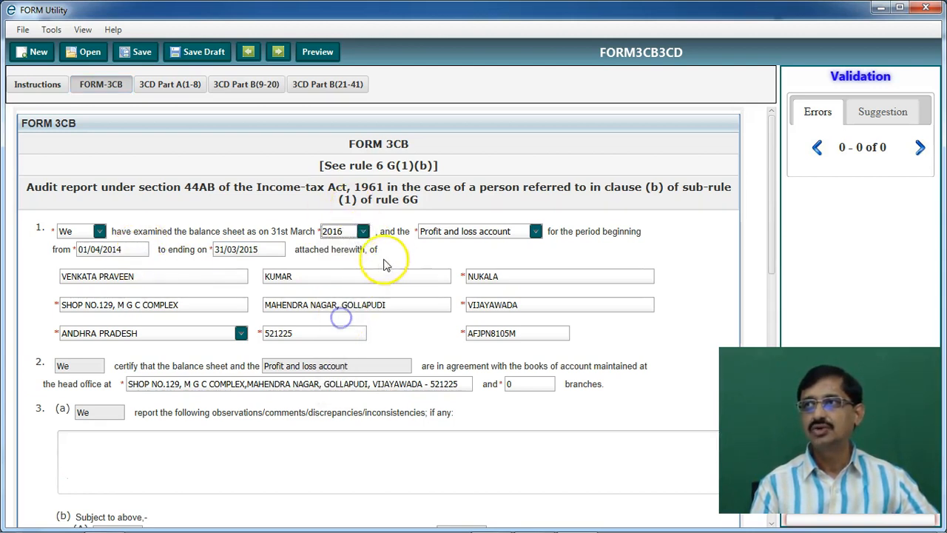
{"action": "left_click", "coordinate": [132, 251]}
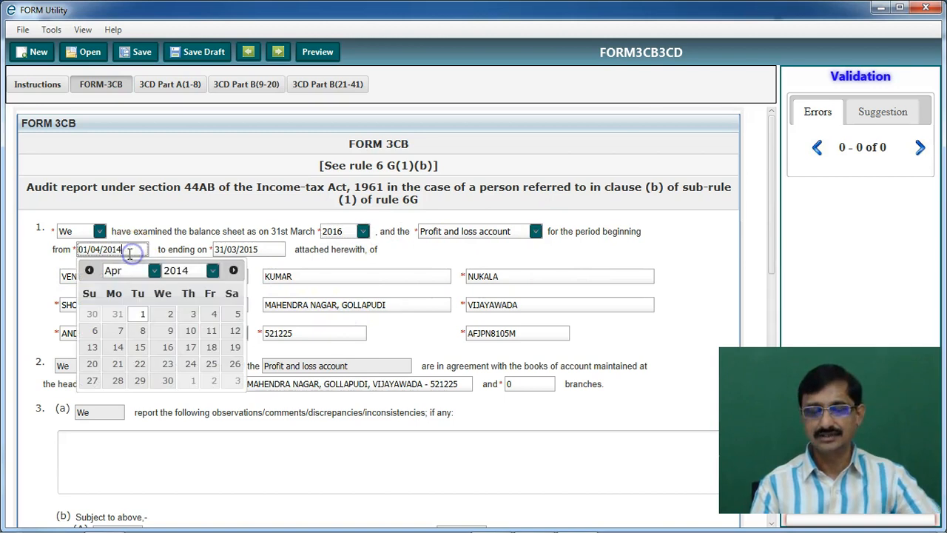
{"action": "key", "text": "BackSpace"}
{"action": "type", "text": "5"}
{"action": "left_click", "coordinate": [245, 249]}
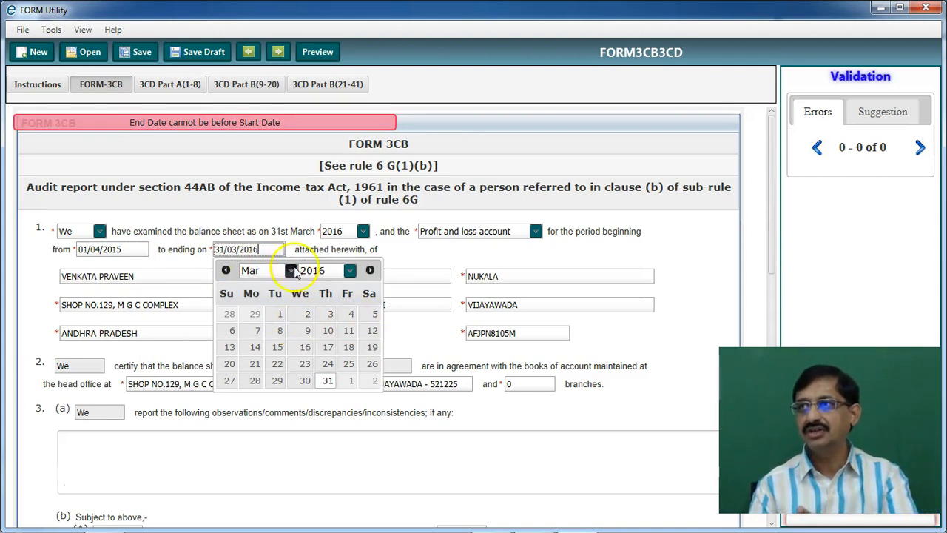
{"action": "left_click", "coordinate": [406, 250]}
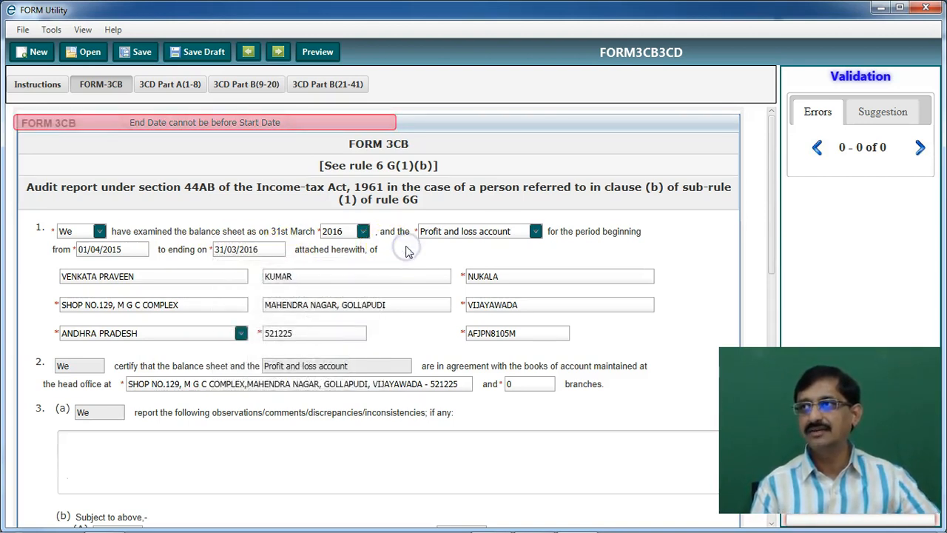
Change the report signing date to 19/06/2016
{"action": "scroll", "coordinate": [406, 252], "scroll_direction": "down", "scroll_amount": 1}
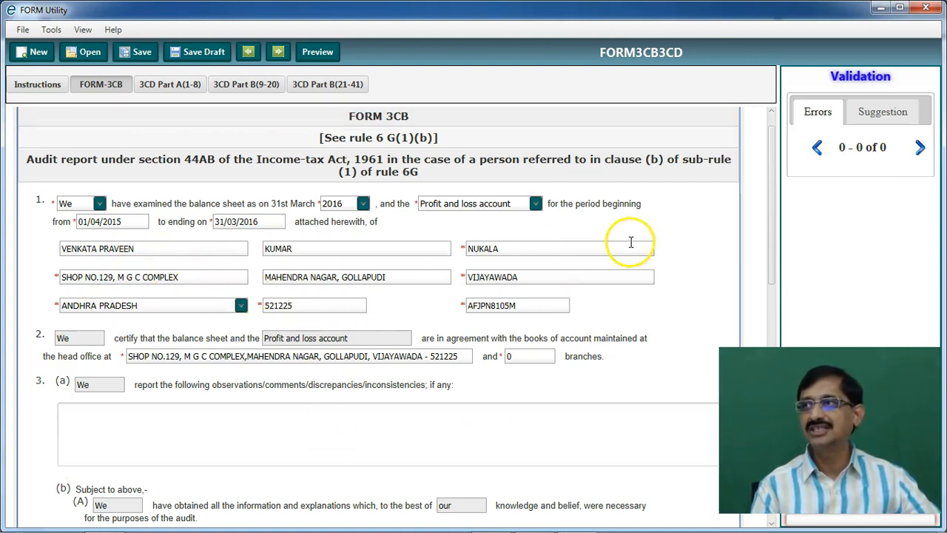
{"action": "scroll", "coordinate": [499, 337], "scroll_direction": "down", "scroll_amount": 5}
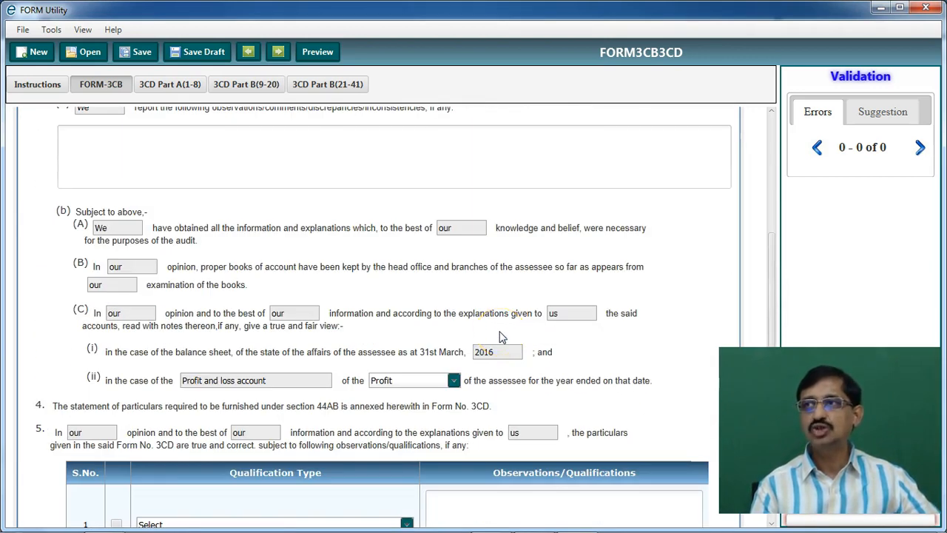
{"action": "scroll", "coordinate": [473, 336], "scroll_direction": "down", "scroll_amount": 6}
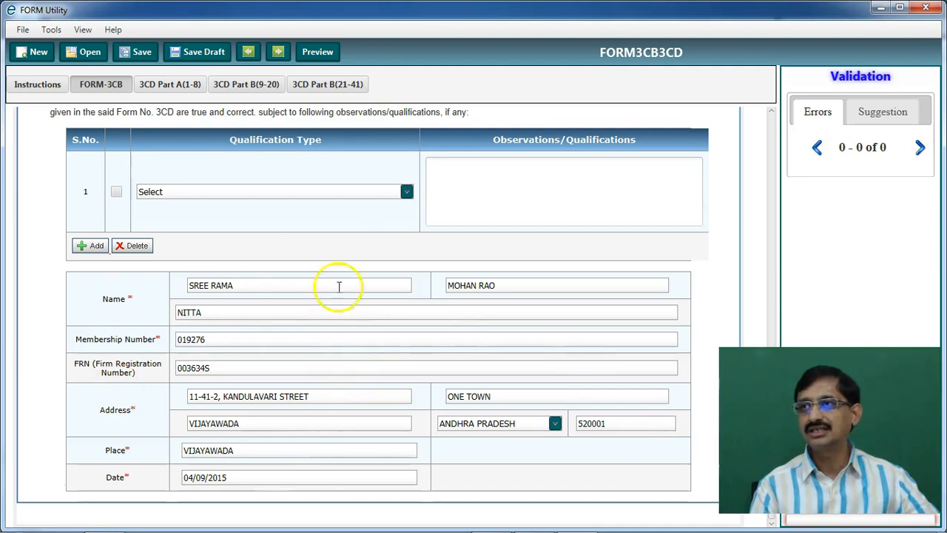
{"action": "left_click", "coordinate": [279, 476]}
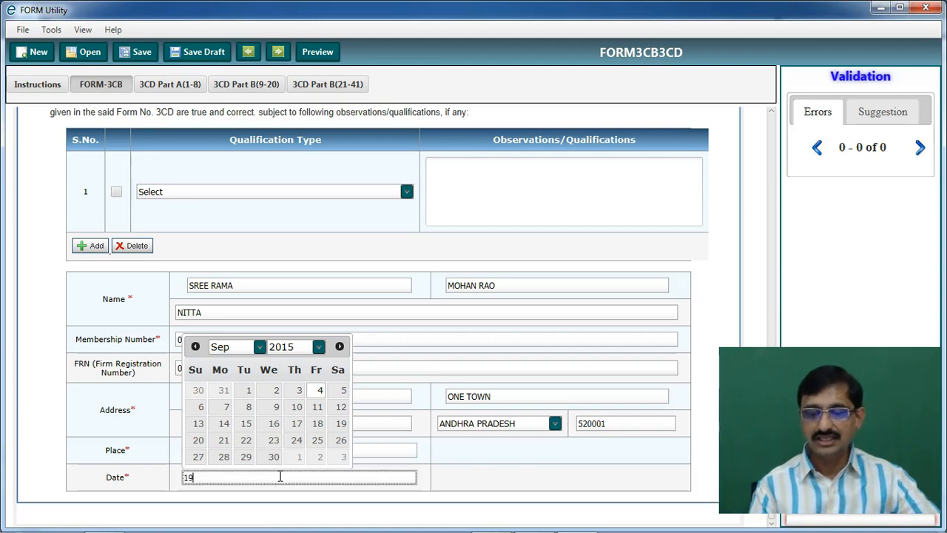
{"action": "type", "text": "19/06/2016"}
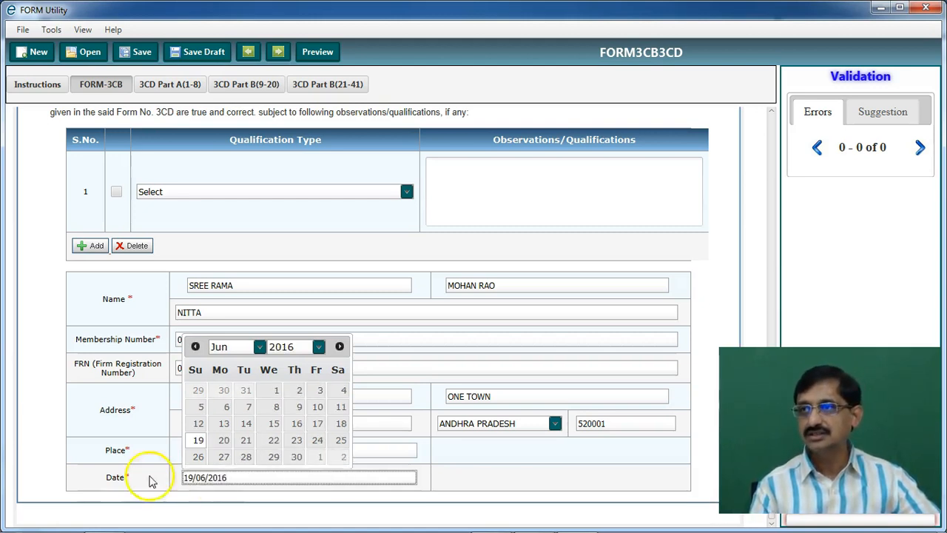
{"action": "left_click", "coordinate": [29, 386]}
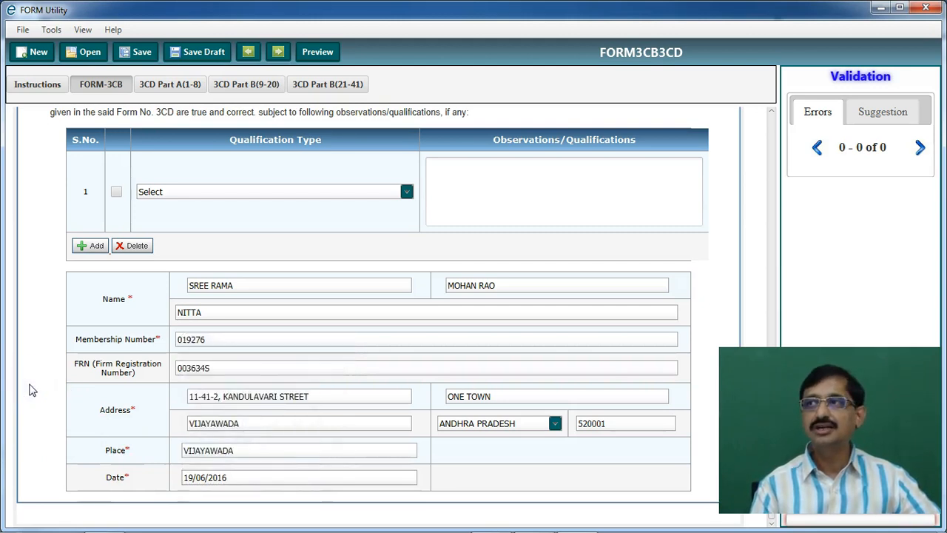
{"action": "scroll", "coordinate": [302, 200], "scroll_direction": "up", "scroll_amount": 1}
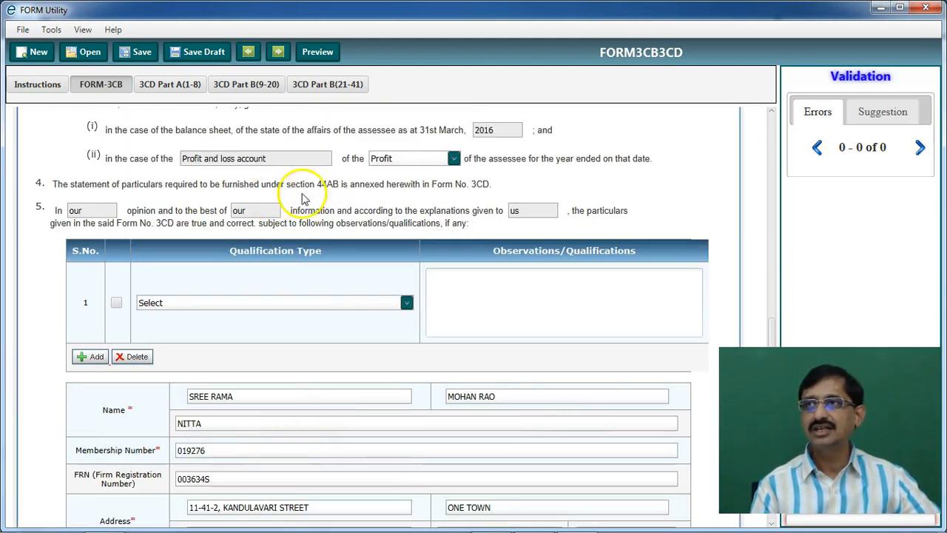
{"action": "scroll", "coordinate": [399, 222], "scroll_direction": "up", "scroll_amount": 5}
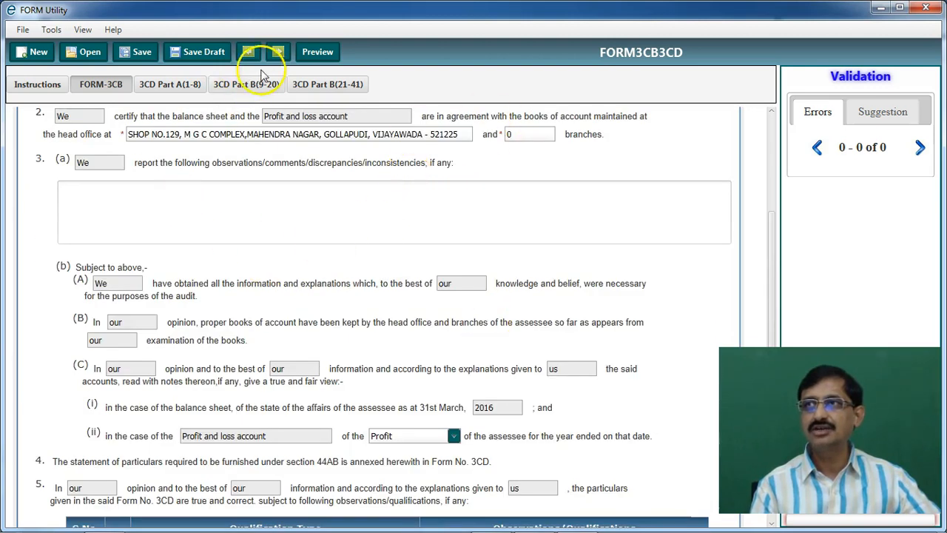
Check 3CD Part A items 5–8: previous year 01/04/2015–31/03/2016, assessment year 2016-17
{"action": "left_click", "coordinate": [185, 84]}
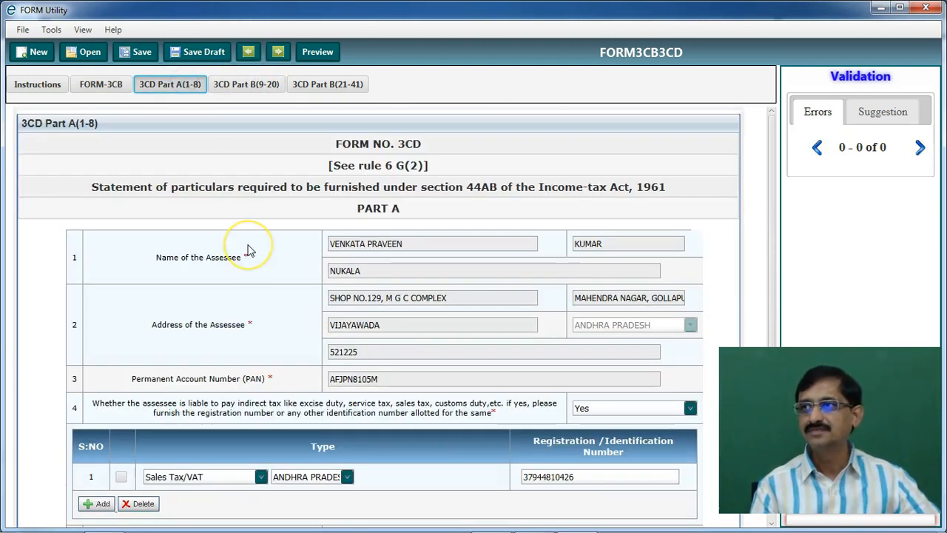
{"action": "scroll", "coordinate": [248, 250], "scroll_direction": "down", "scroll_amount": 3}
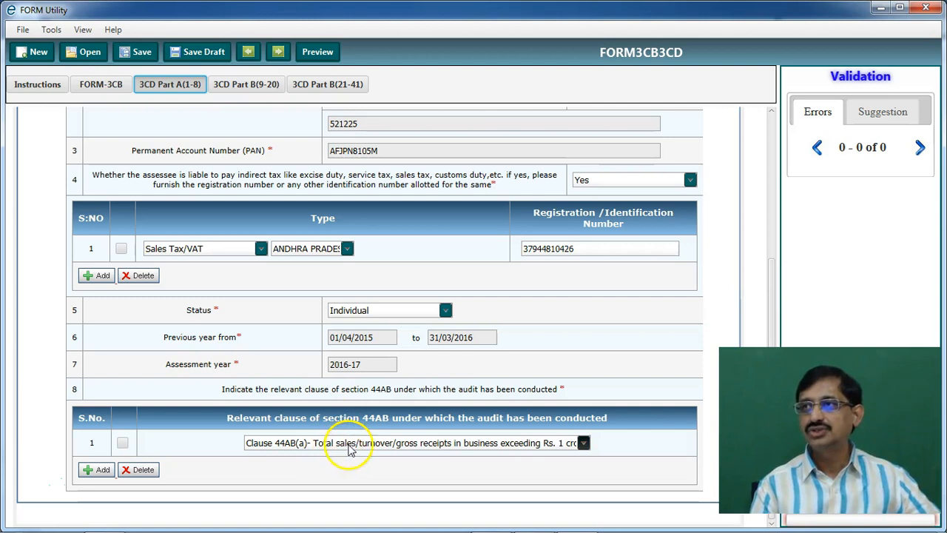
{"action": "left_click", "coordinate": [618, 441]}
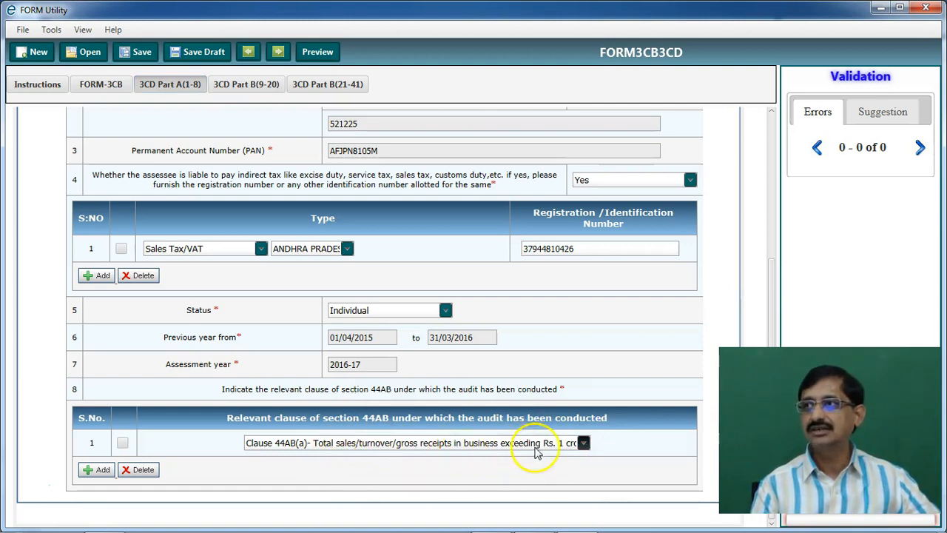
Scroll 3CD Part B past clauses 13–17 down to the clause 18 depreciation table
{"action": "left_click", "coordinate": [247, 84]}
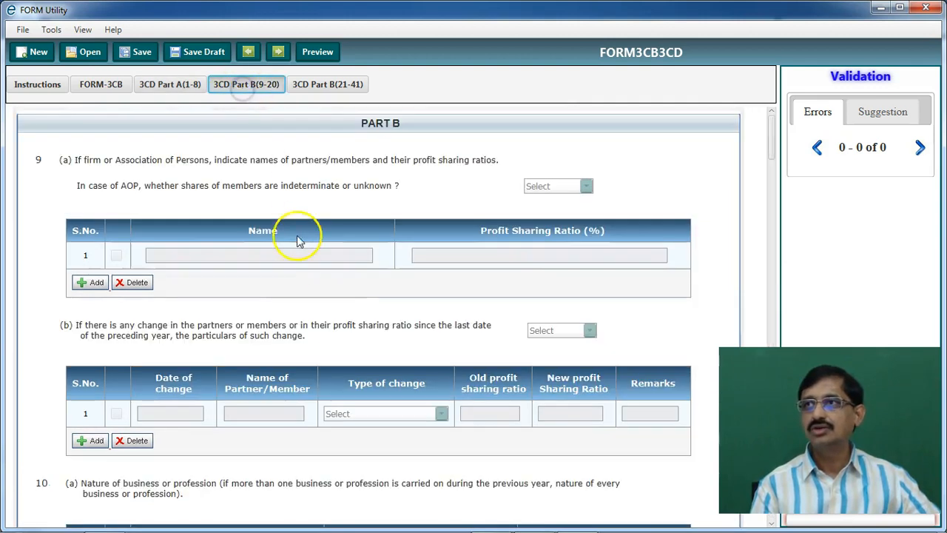
{"action": "scroll", "coordinate": [291, 306], "scroll_direction": "down", "scroll_amount": 5}
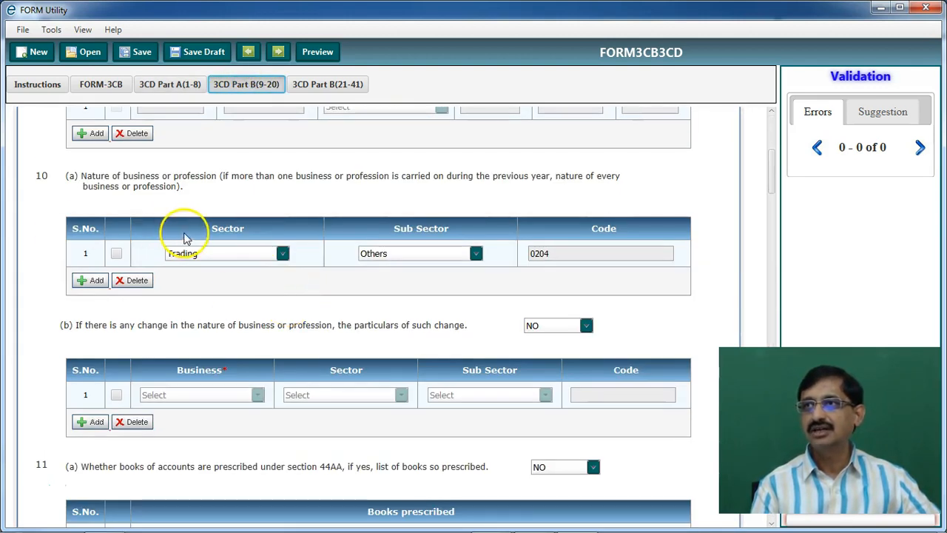
{"action": "scroll", "coordinate": [185, 236], "scroll_direction": "up", "scroll_amount": 1}
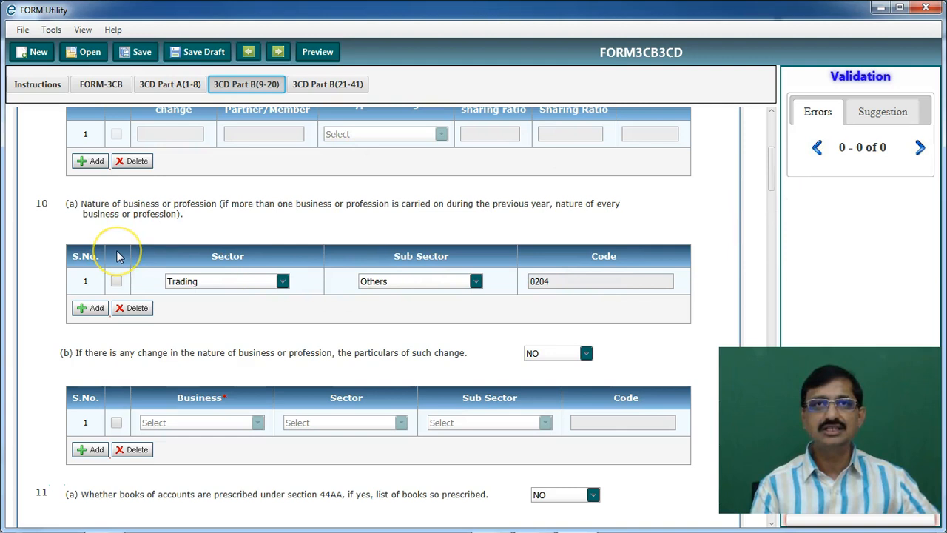
{"action": "scroll", "coordinate": [120, 253], "scroll_direction": "up", "scroll_amount": 10}
{"action": "scroll", "coordinate": [96, 254], "scroll_direction": "down", "scroll_amount": 10}
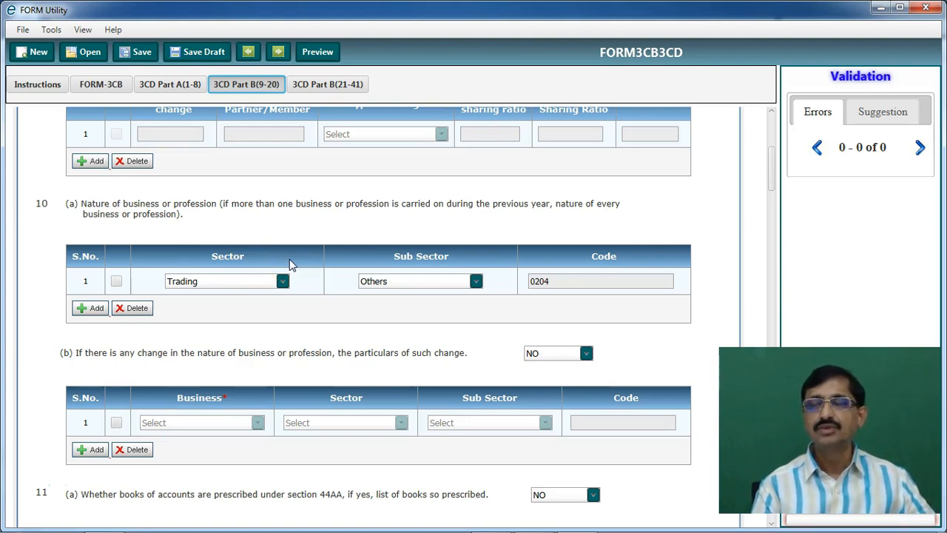
{"action": "scroll", "coordinate": [289, 259], "scroll_direction": "down", "scroll_amount": 6}
{"action": "left_click", "coordinate": [134, 344]}
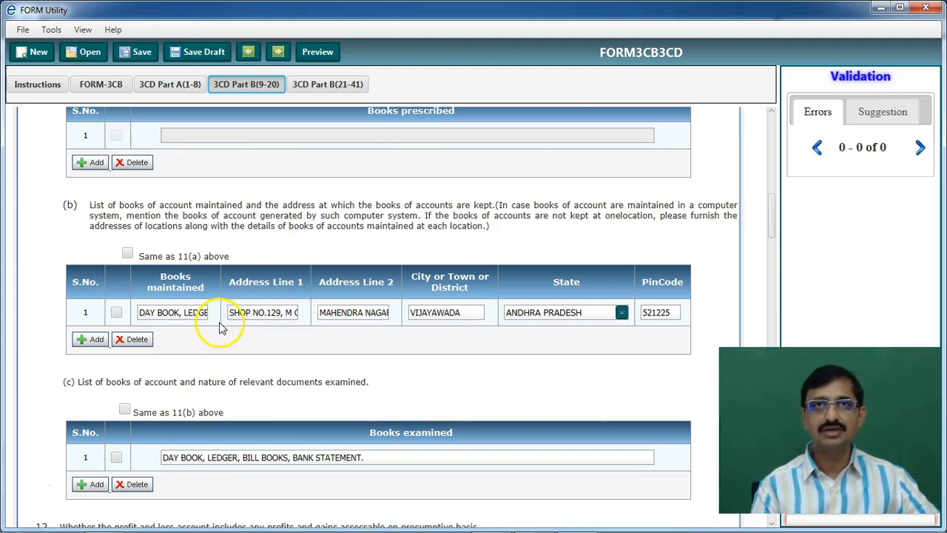
{"action": "scroll", "coordinate": [175, 337], "scroll_direction": "down", "scroll_amount": 3}
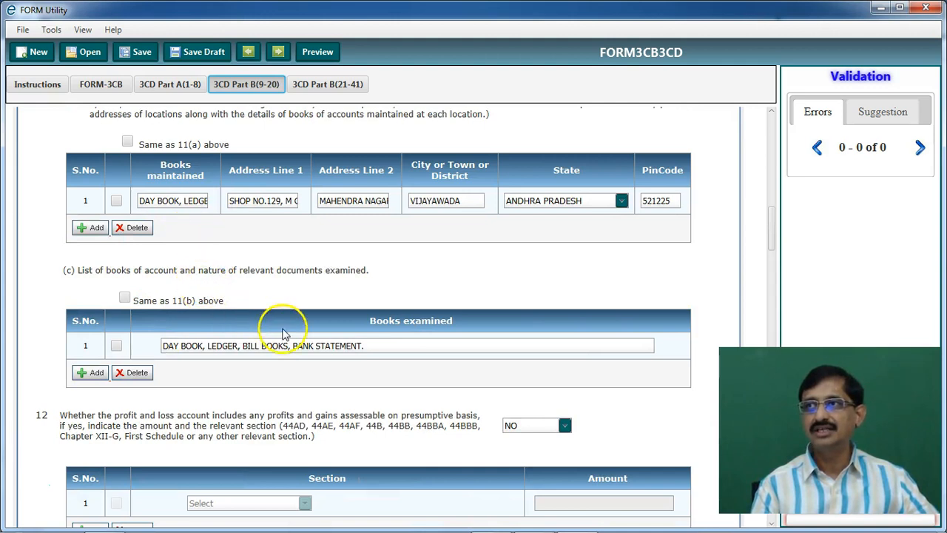
{"action": "scroll", "coordinate": [377, 376], "scroll_direction": "down", "scroll_amount": 6}
{"action": "scroll", "coordinate": [379, 378], "scroll_direction": "down", "scroll_amount": 3}
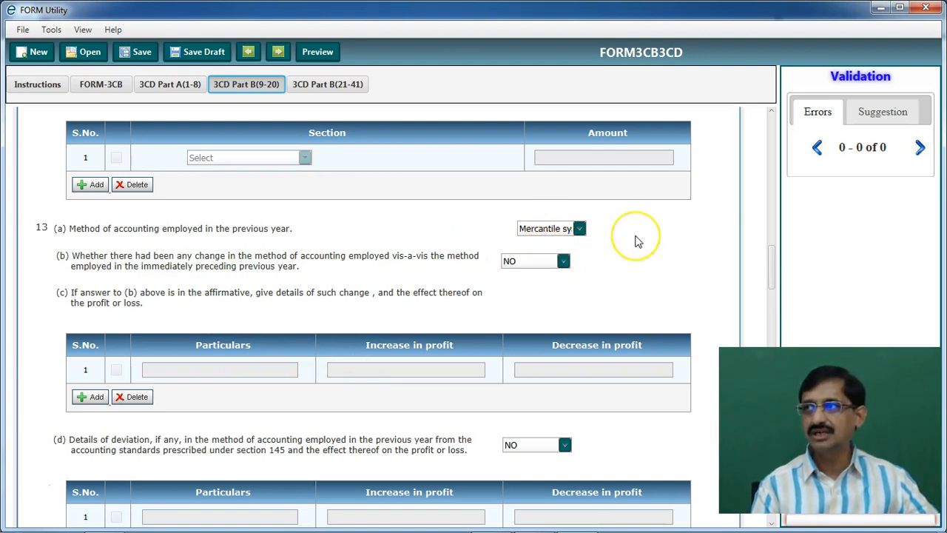
{"action": "scroll", "coordinate": [634, 239], "scroll_direction": "down", "scroll_amount": 7}
{"action": "scroll", "coordinate": [451, 249], "scroll_direction": "down", "scroll_amount": 2}
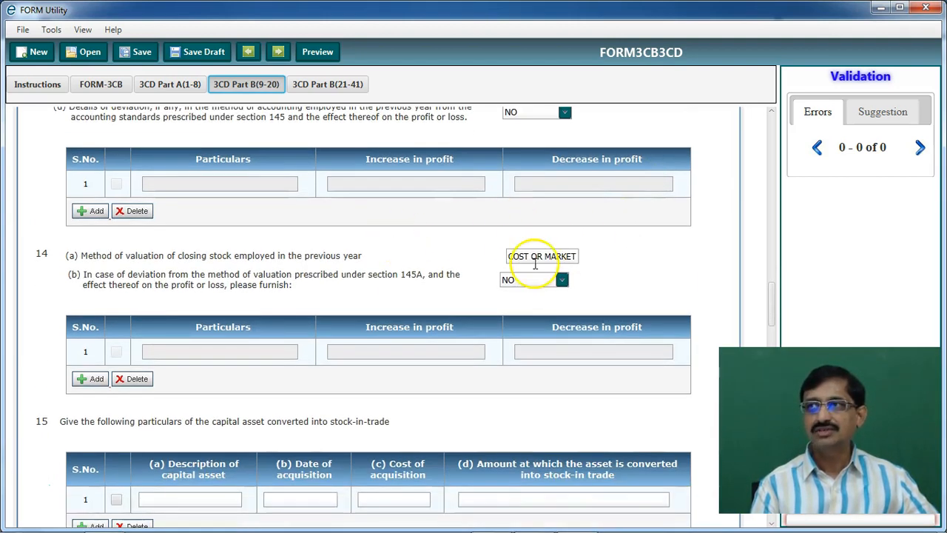
{"action": "scroll", "coordinate": [535, 260], "scroll_direction": "down", "scroll_amount": 6}
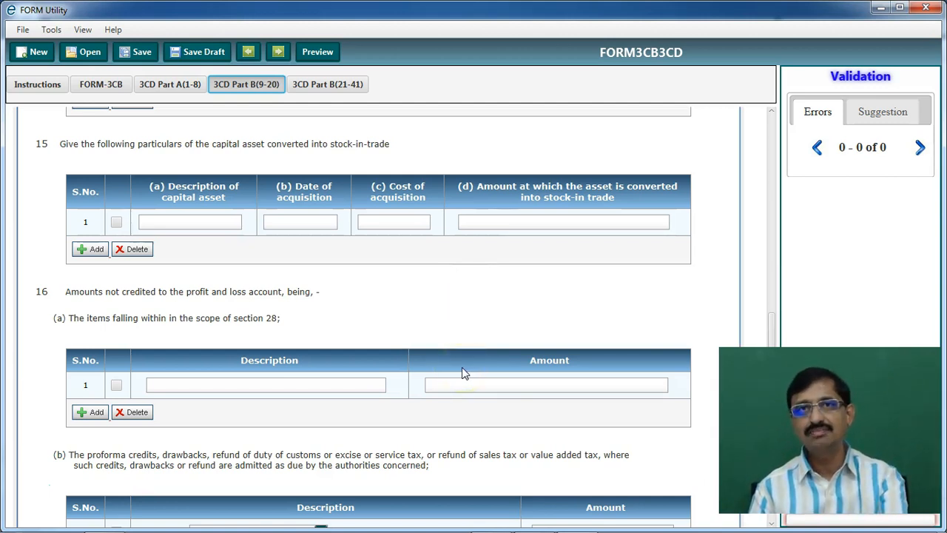
{"action": "scroll", "coordinate": [462, 373], "scroll_direction": "down", "scroll_amount": 10}
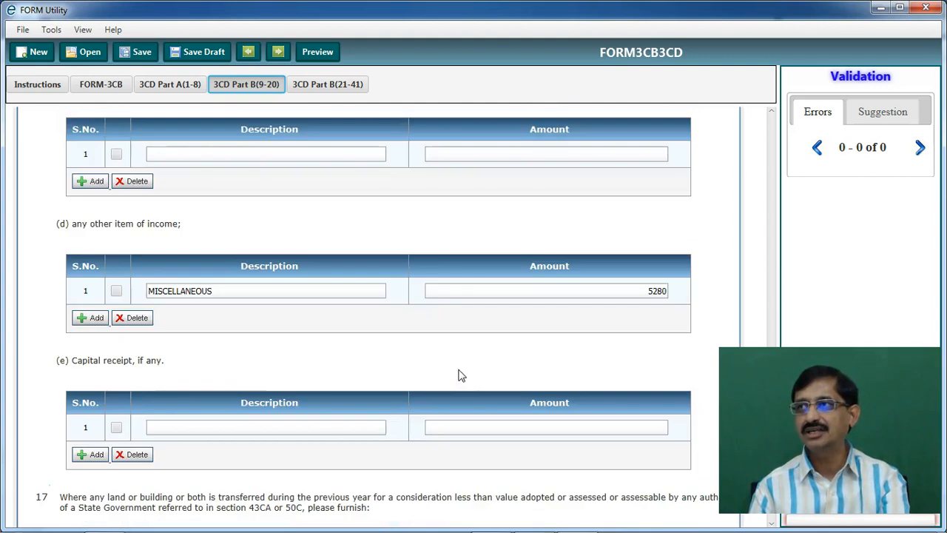
{"action": "scroll", "coordinate": [460, 373], "scroll_direction": "down", "scroll_amount": 1}
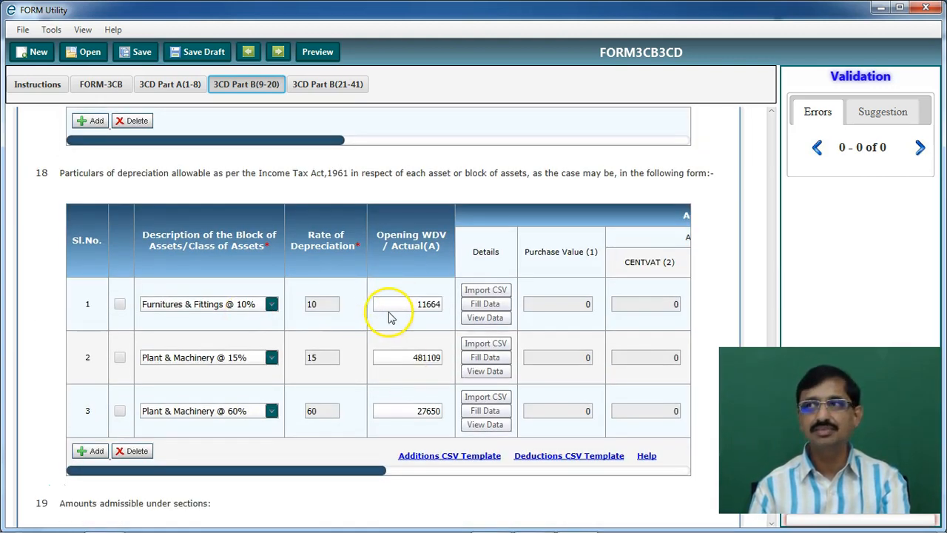
Delete the depreciation allowable amounts in all three clause 18 rows, including 72166 and 16590
{"action": "left_click_drag", "start_coordinate": [359, 473], "coordinate": [673, 472]}
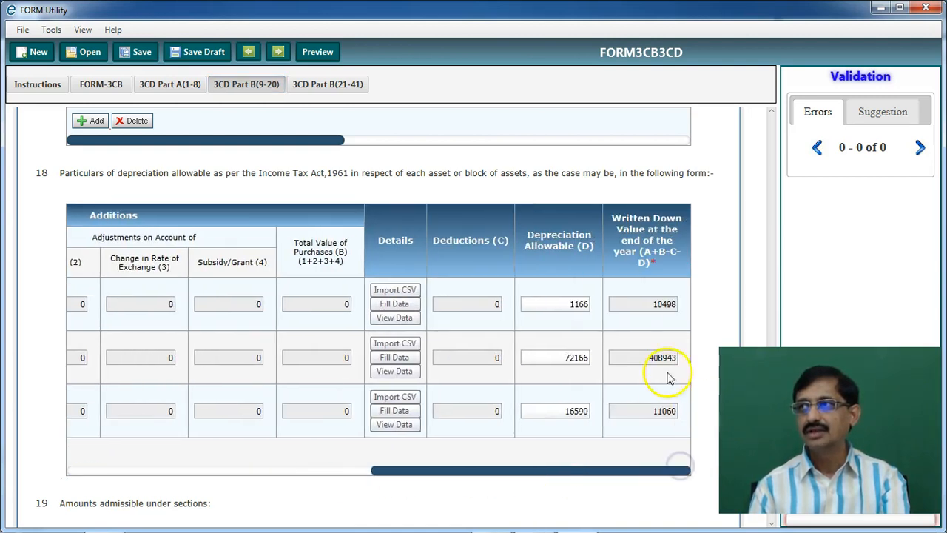
{"action": "left_click", "coordinate": [571, 304]}
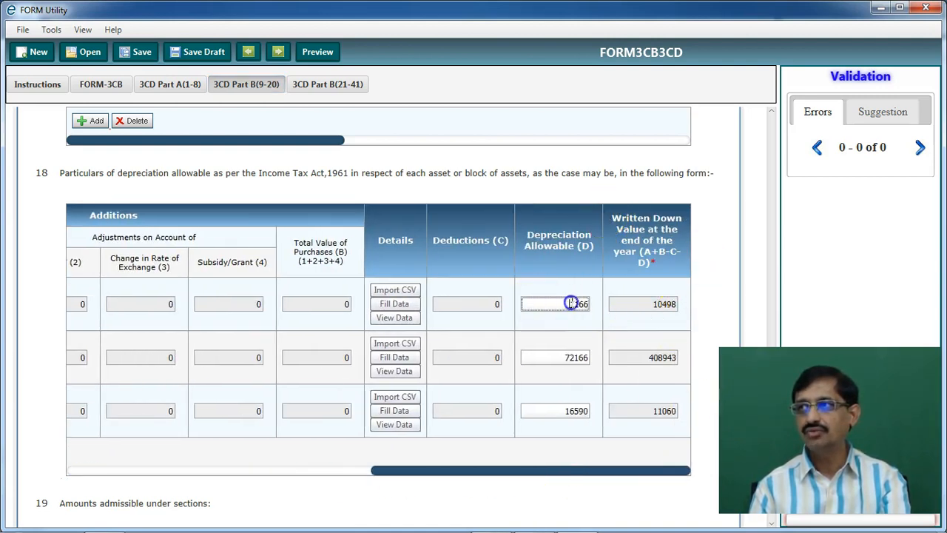
{"action": "key", "text": "Delete"}
{"action": "scroll", "coordinate": [545, 349], "scroll_direction": "down", "scroll_amount": 3}
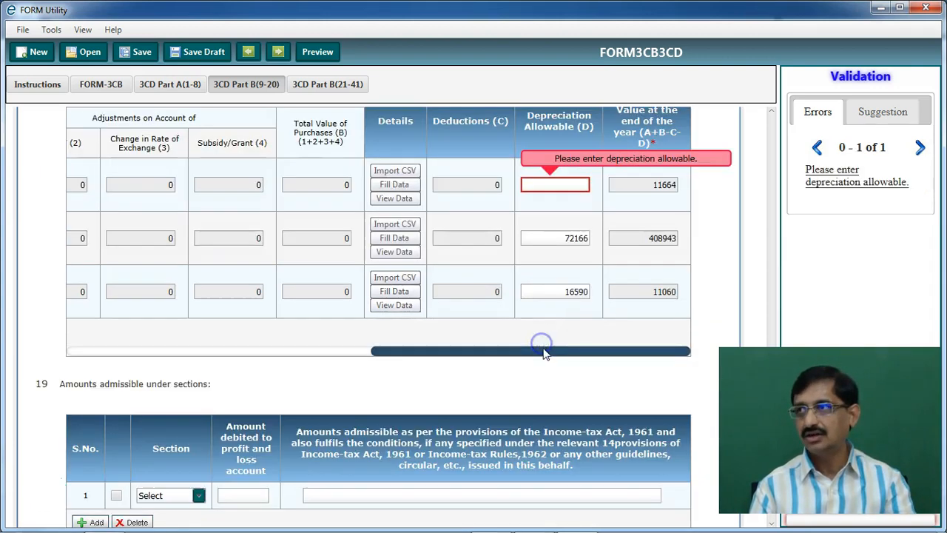
{"action": "double_click", "coordinate": [562, 237]}
{"action": "key", "text": "Delete"}
{"action": "scroll", "coordinate": [554, 288], "scroll_direction": "down", "scroll_amount": 1}
{"action": "double_click", "coordinate": [563, 238]}
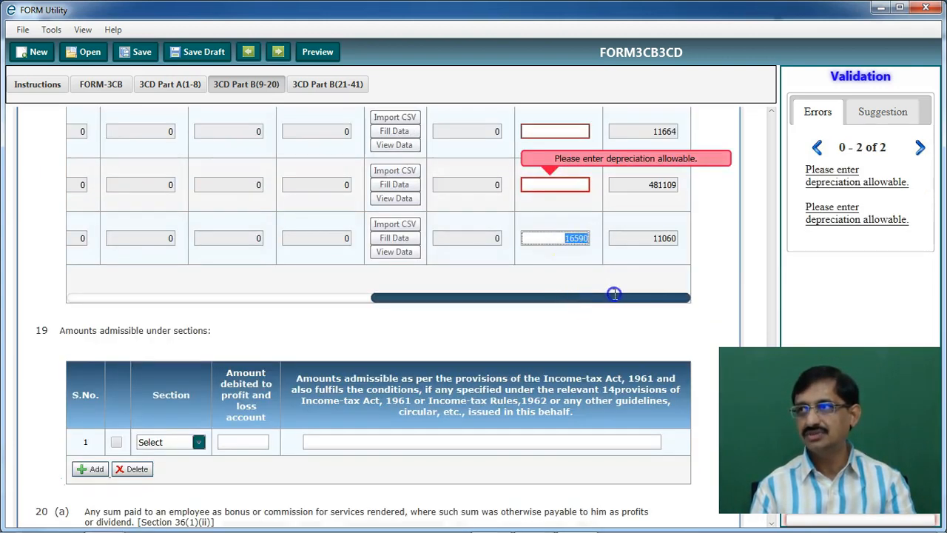
{"action": "scroll", "coordinate": [627, 298], "scroll_direction": "up", "scroll_amount": 2}
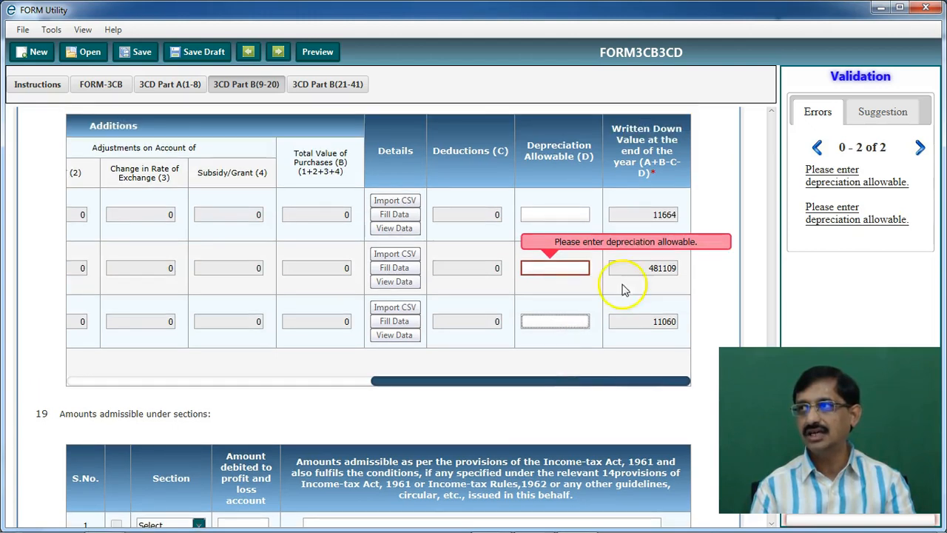
{"action": "scroll", "coordinate": [643, 222], "scroll_direction": "down", "scroll_amount": 3}
{"action": "left_click", "coordinate": [644, 221]}
{"action": "scroll", "coordinate": [658, 239], "scroll_direction": "up", "scroll_amount": 8}
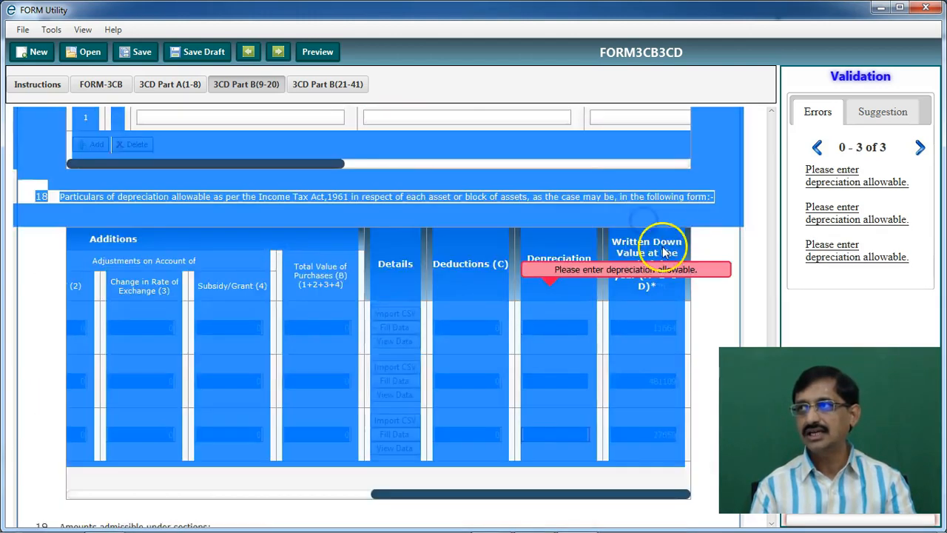
{"action": "left_click", "coordinate": [706, 420]}
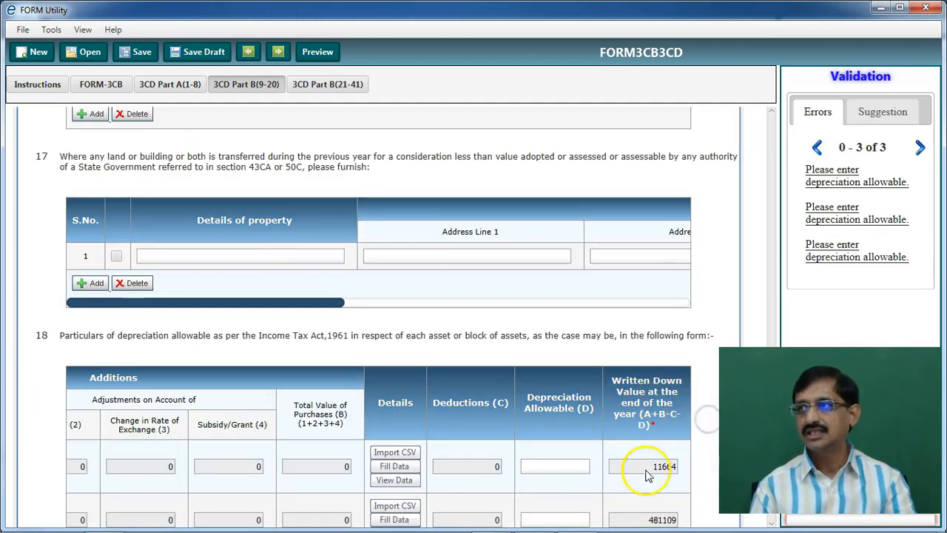
{"action": "scroll", "coordinate": [642, 458], "scroll_direction": "down", "scroll_amount": 3}
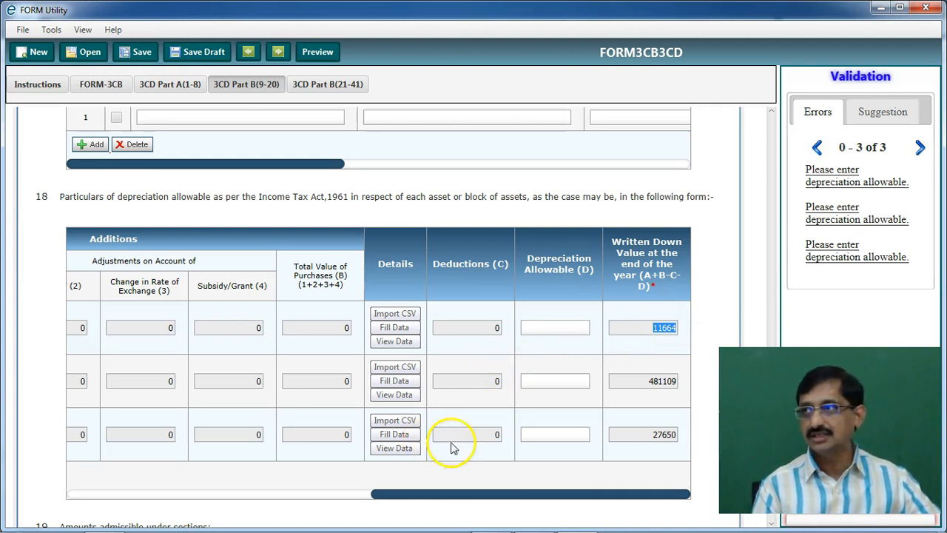
Check the opening and closing WDVs of the three asset rows (11664, 481109, 27650)
{"action": "left_click_drag", "start_coordinate": [507, 492], "coordinate": [170, 521]}
{"action": "left_click_drag", "start_coordinate": [391, 331], "coordinate": [491, 338]}
{"action": "key", "text": "BackSpace"}
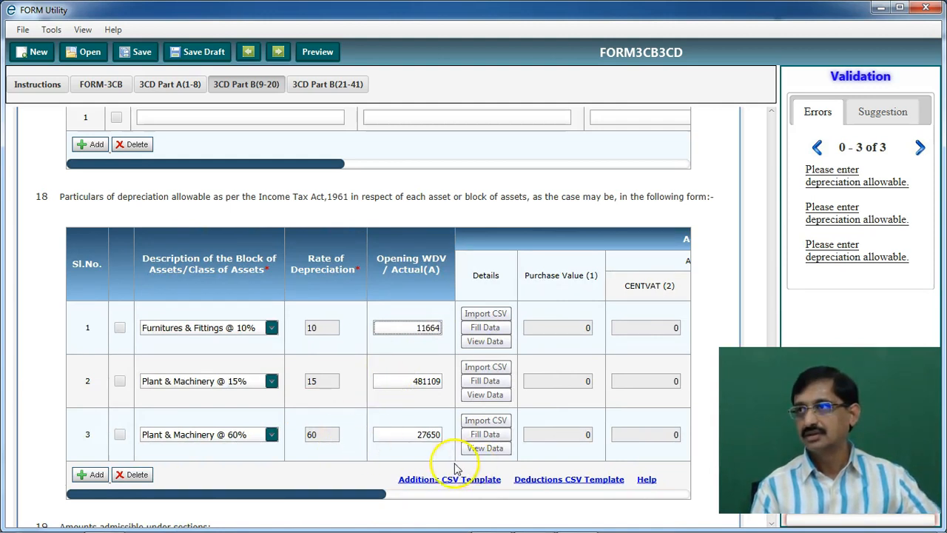
{"action": "left_click_drag", "start_coordinate": [381, 493], "coordinate": [729, 497]}
{"action": "left_click", "coordinate": [639, 387]}
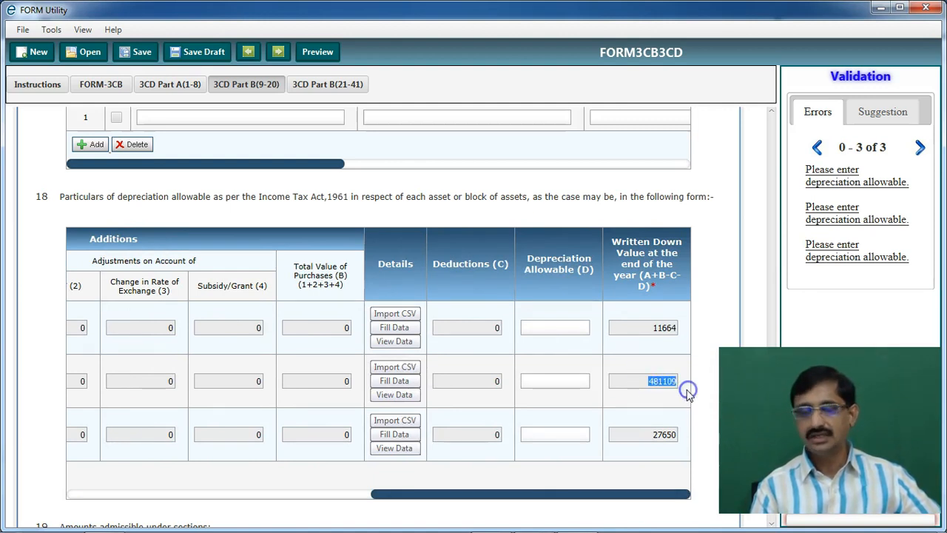
{"action": "left_click_drag", "start_coordinate": [606, 497], "coordinate": [332, 485]}
{"action": "left_click", "coordinate": [354, 380]}
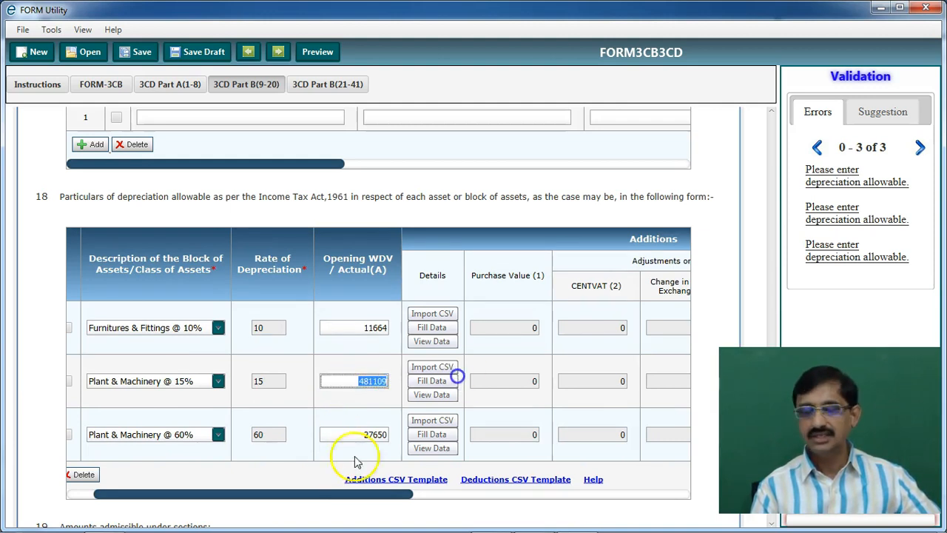
{"action": "left_click_drag", "start_coordinate": [403, 494], "coordinate": [669, 494]}
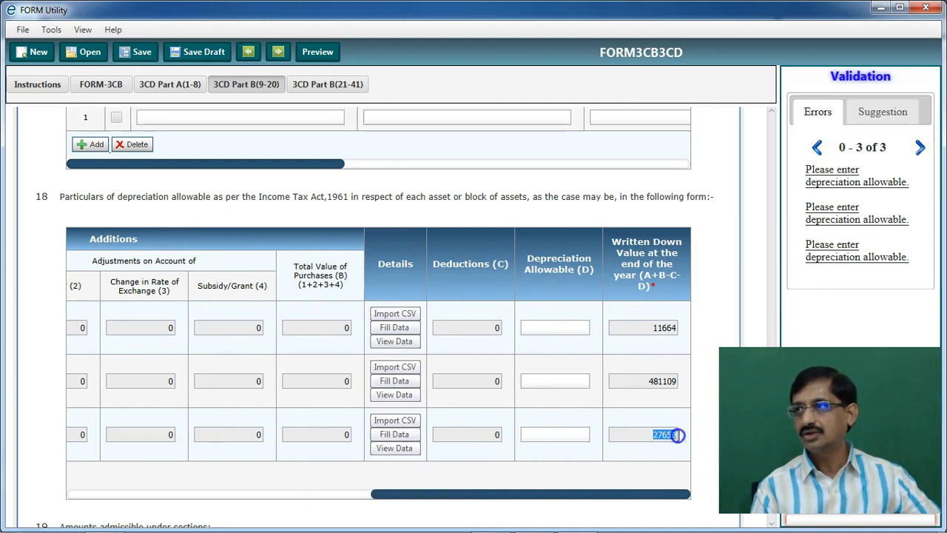
{"action": "left_click_drag", "start_coordinate": [496, 494], "coordinate": [189, 494]}
{"action": "left_click", "coordinate": [418, 442]}
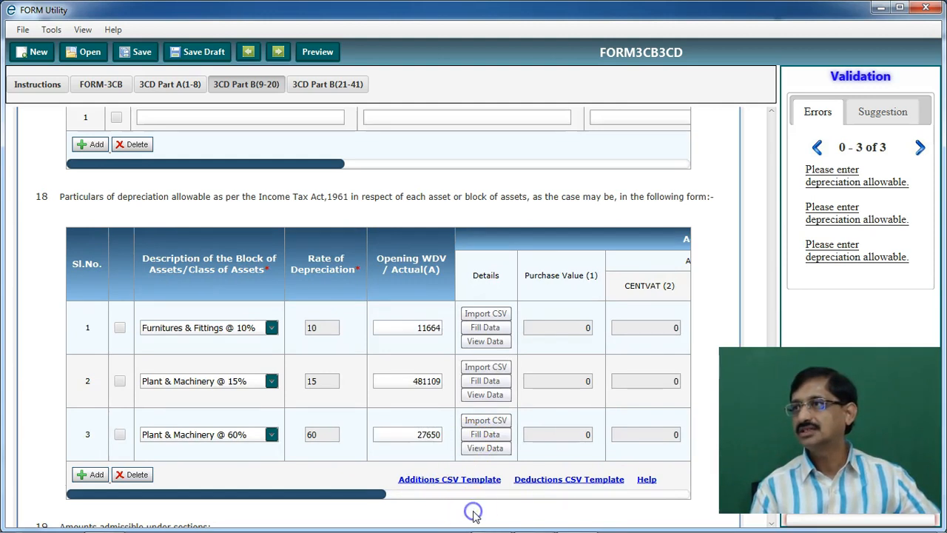
{"action": "scroll", "coordinate": [475, 510], "scroll_direction": "down", "scroll_amount": 1}
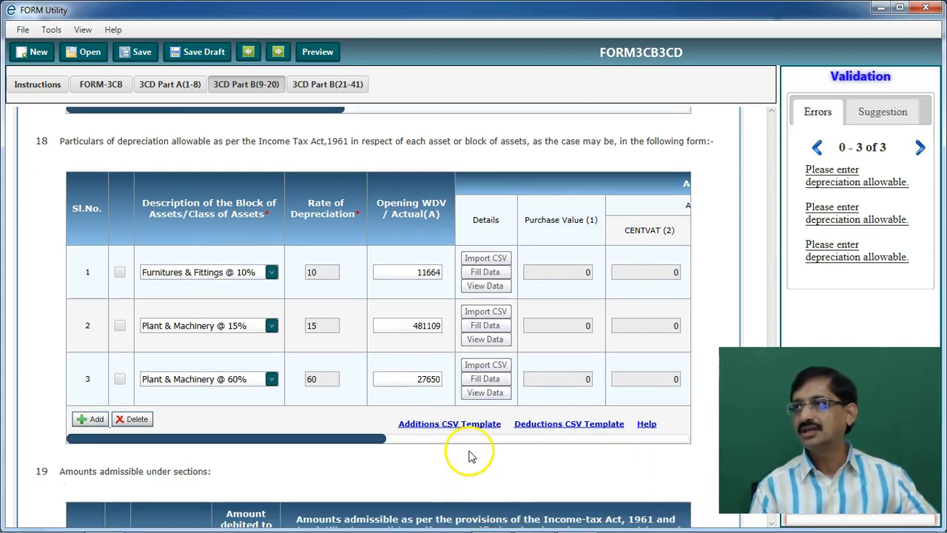
{"action": "scroll", "coordinate": [477, 454], "scroll_direction": "down", "scroll_amount": 1}
{"action": "scroll", "coordinate": [477, 454], "scroll_direction": "down", "scroll_amount": 1}
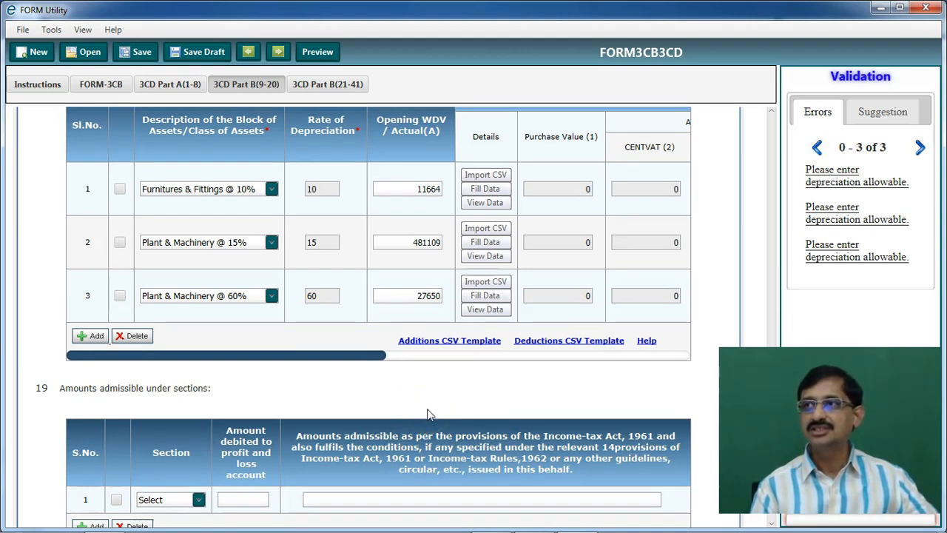
{"action": "scroll", "coordinate": [426, 411], "scroll_direction": "down", "scroll_amount": 6}
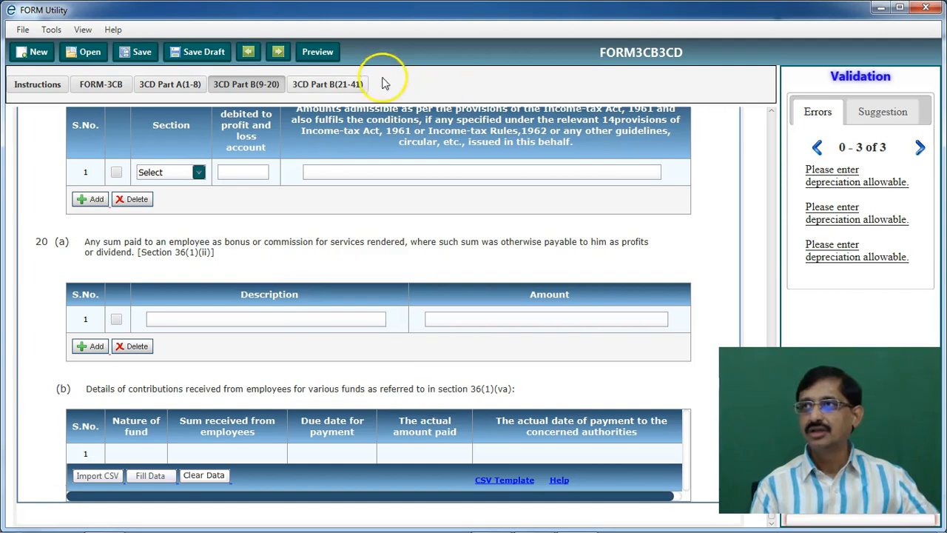
In Part B clauses 21–41, clear the clause 23 payment amounts for rows 1–4 (112767, 120000, 141882, 150000)
{"action": "left_click", "coordinate": [319, 82]}
{"action": "scroll", "coordinate": [505, 307], "scroll_direction": "down", "scroll_amount": 5}
{"action": "scroll", "coordinate": [505, 307], "scroll_direction": "down", "scroll_amount": 20}
{"action": "scroll", "coordinate": [502, 308], "scroll_direction": "down", "scroll_amount": 10}
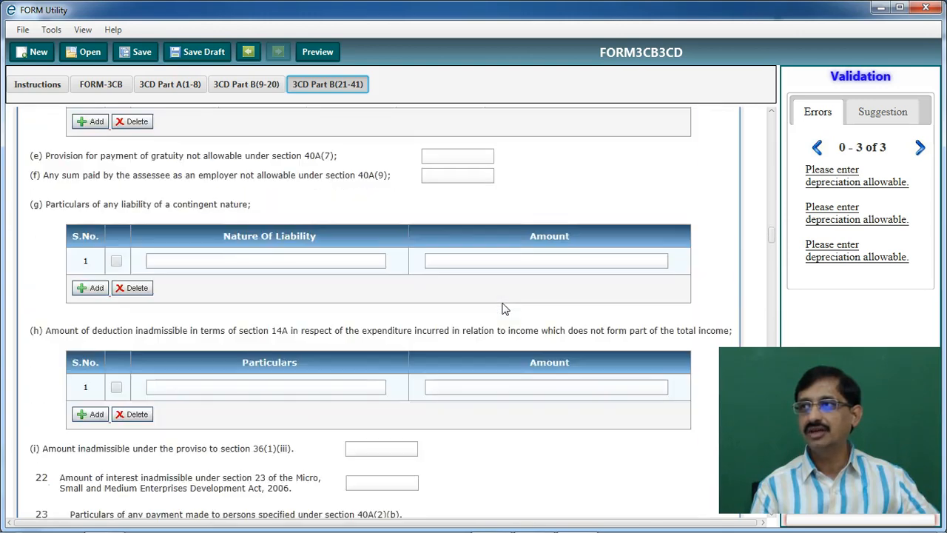
{"action": "scroll", "coordinate": [501, 309], "scroll_direction": "down", "scroll_amount": 8}
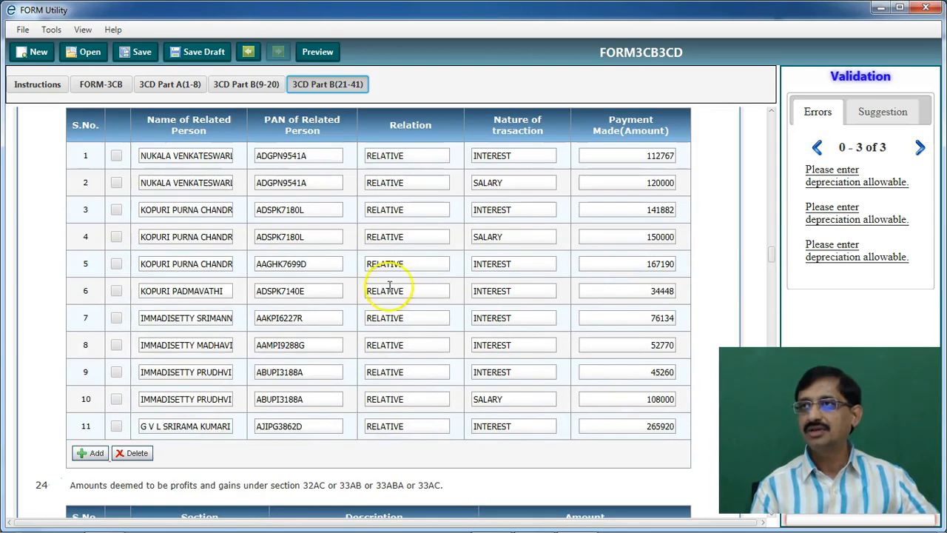
{"action": "scroll", "coordinate": [285, 209], "scroll_direction": "up", "scroll_amount": 1}
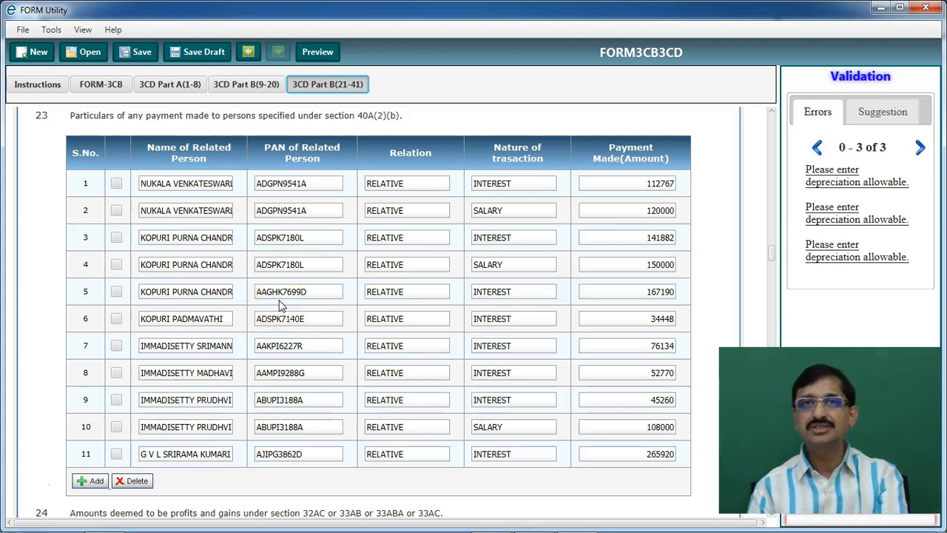
{"action": "left_click_drag", "start_coordinate": [629, 184], "coordinate": [761, 186]}
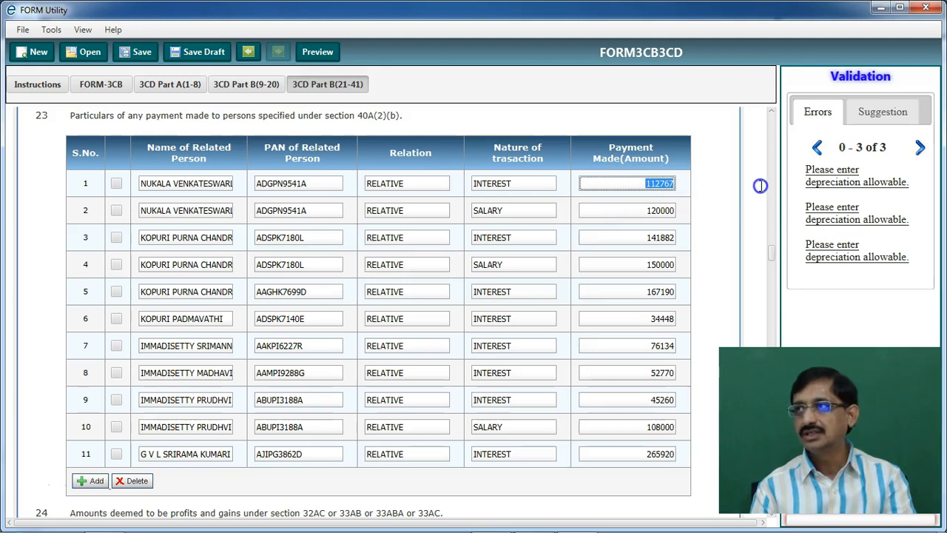
{"action": "key", "text": "BackSpace"}
{"action": "left_click_drag", "start_coordinate": [634, 214], "coordinate": [749, 213]}
{"action": "key", "text": "BackSpace"}
{"action": "left_click_drag", "start_coordinate": [608, 236], "coordinate": [787, 241]}
{"action": "key", "text": "BackSpace"}
{"action": "left_click", "coordinate": [620, 240]}
{"action": "left_click_drag", "start_coordinate": [620, 241], "coordinate": [725, 242]}
{"action": "key", "text": "BackSpace"}
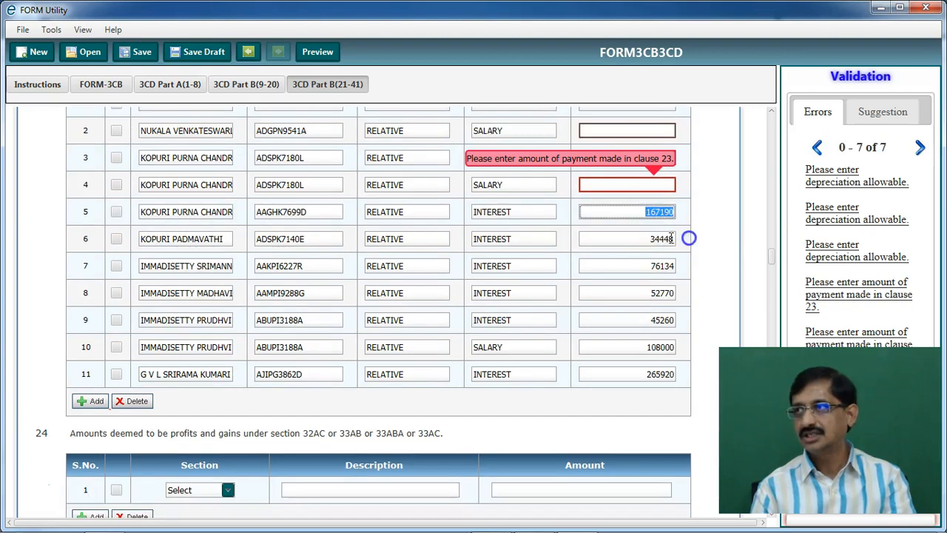
Clear the remaining clause 23 payment amounts for rows 5–11, including 265920
{"action": "key", "text": "Delete"}
{"action": "key", "text": "Tab"}
{"action": "key", "text": "Delete"}
{"action": "key", "text": "Tab"}
{"action": "key", "text": "Delete"}
{"action": "key", "text": "Tab"}
{"action": "key", "text": "Delete"}
{"action": "key", "text": "Tab"}
{"action": "key", "text": "Delete"}
{"action": "key", "text": "Tab"}
{"action": "key", "text": "Tab"}
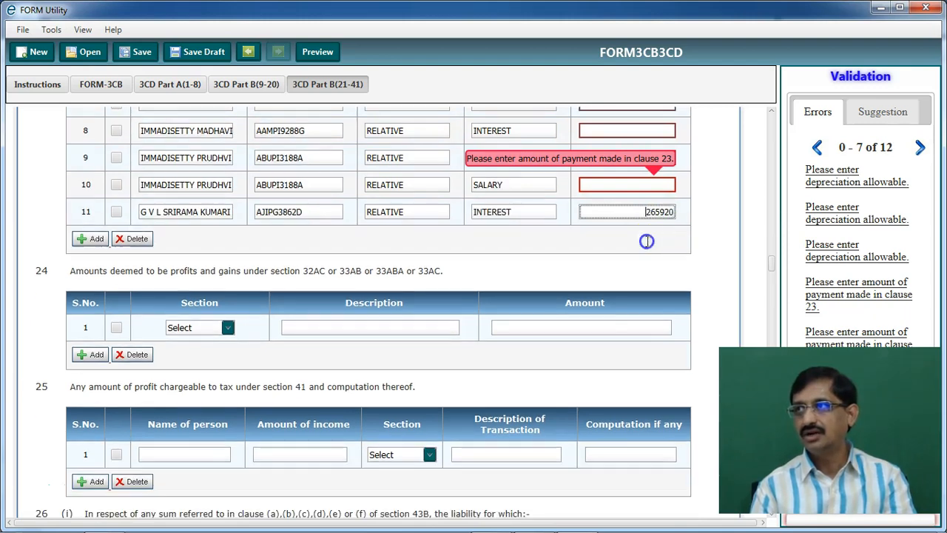
{"action": "key", "text": "Delete"}
{"action": "scroll", "coordinate": [613, 256], "scroll_direction": "up", "scroll_amount": 5}
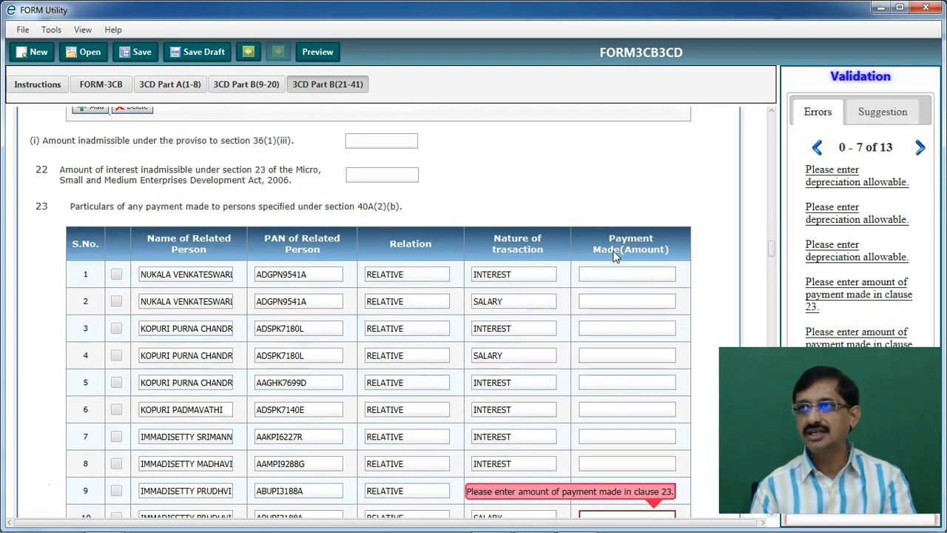
{"action": "left_click_drag", "start_coordinate": [24, 273], "coordinate": [42, 280]}
{"action": "left_click", "coordinate": [32, 319]}
{"action": "scroll", "coordinate": [32, 322], "scroll_direction": "up", "scroll_amount": 4}
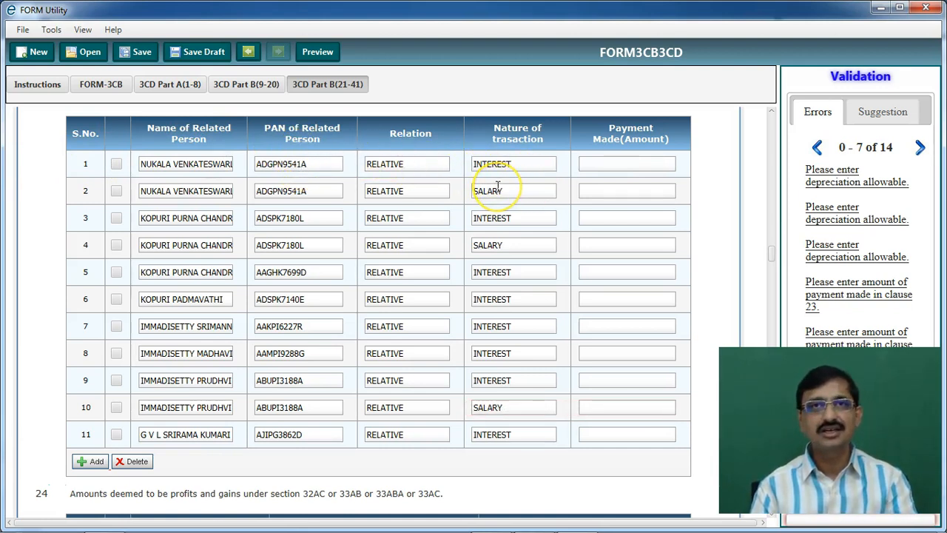
Delete the eleventh related-party row in clause 23 and add a blank row
{"action": "scroll", "coordinate": [497, 185], "scroll_direction": "down", "scroll_amount": 1}
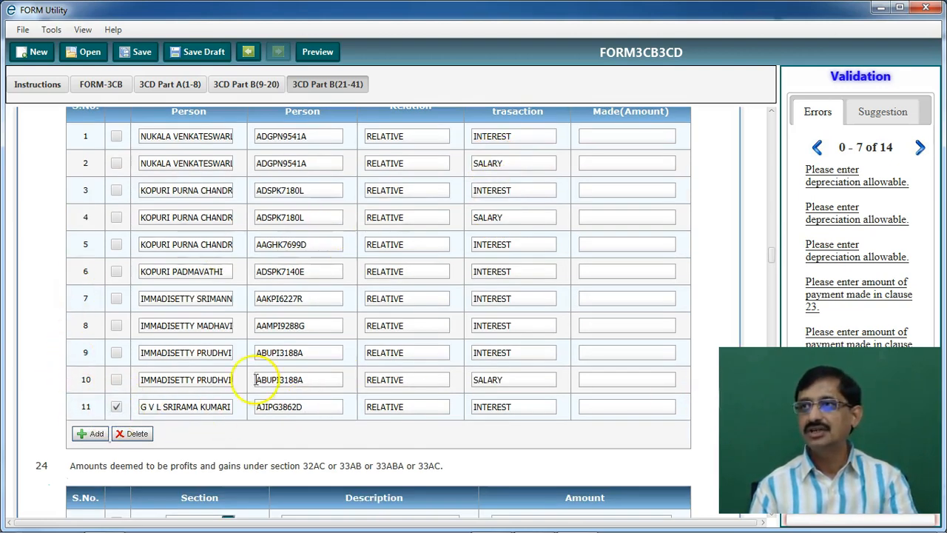
{"action": "left_click", "coordinate": [135, 434]}
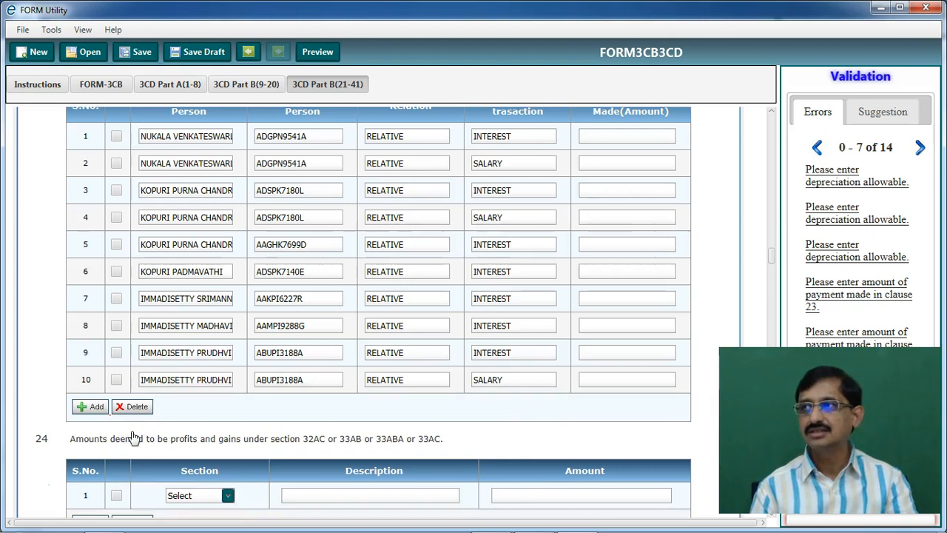
{"action": "scroll", "coordinate": [146, 431], "scroll_direction": "down", "scroll_amount": 1}
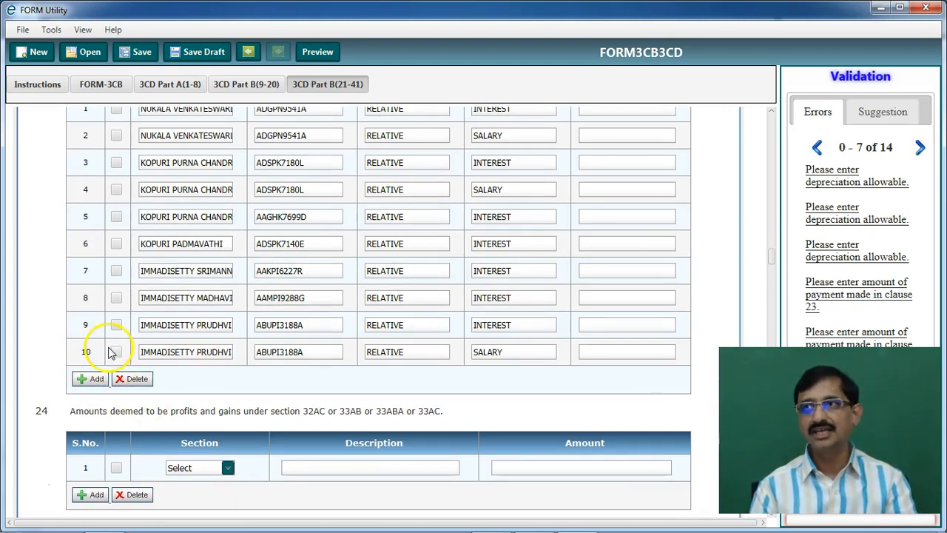
{"action": "left_click", "coordinate": [86, 379]}
Scroll through clauses 24–33 to review them, ending at the 80C deduction of 6452
{"action": "scroll", "coordinate": [86, 381], "scroll_direction": "down", "scroll_amount": 20}
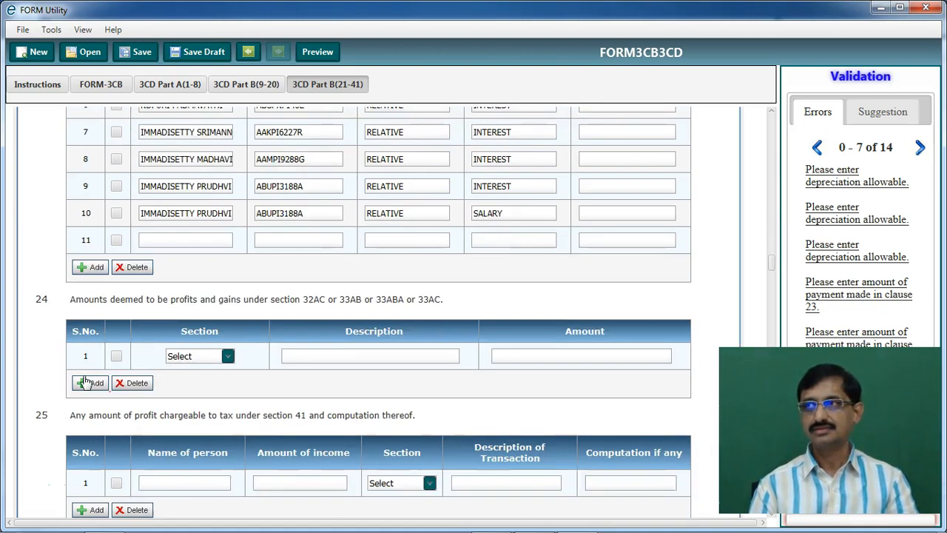
{"action": "scroll", "coordinate": [86, 381], "scroll_direction": "down", "scroll_amount": 15}
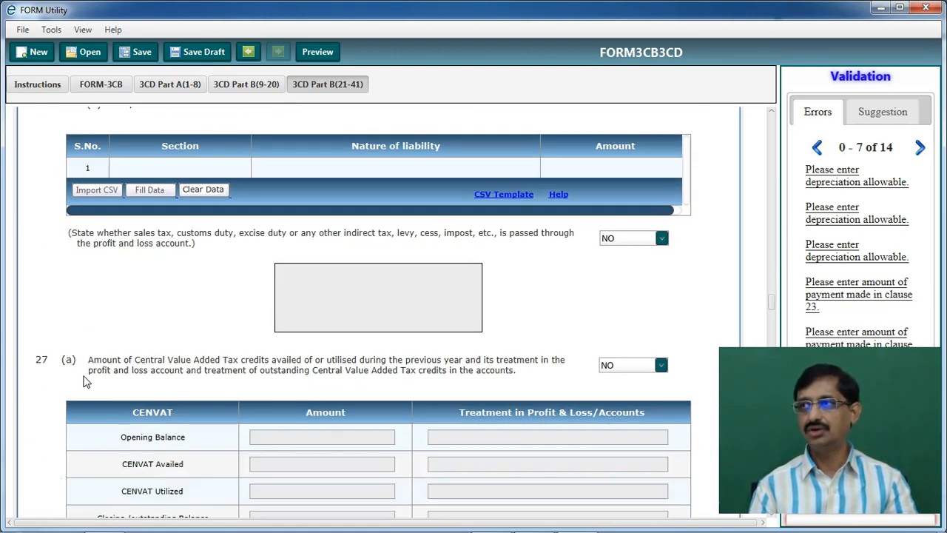
{"action": "scroll", "coordinate": [85, 376], "scroll_direction": "down", "scroll_amount": 15}
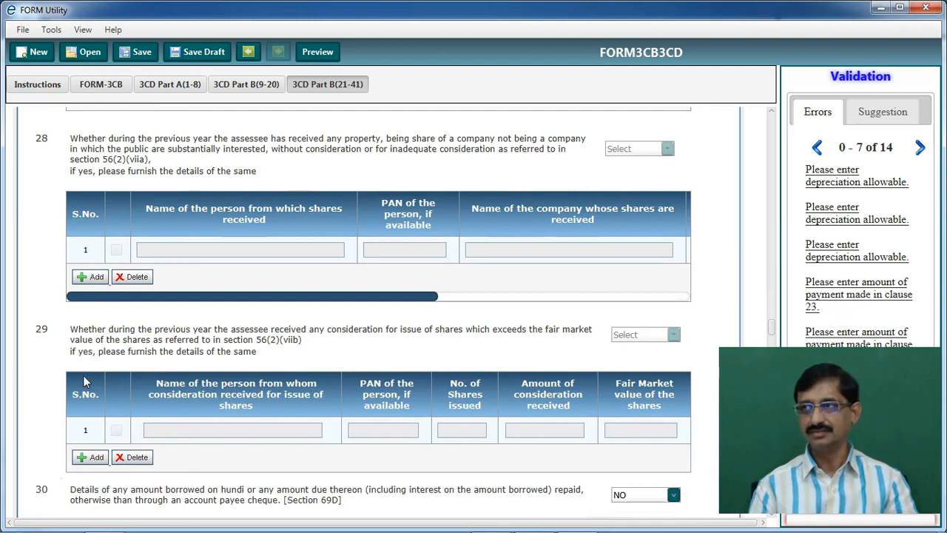
{"action": "scroll", "coordinate": [86, 381], "scroll_direction": "down", "scroll_amount": 3}
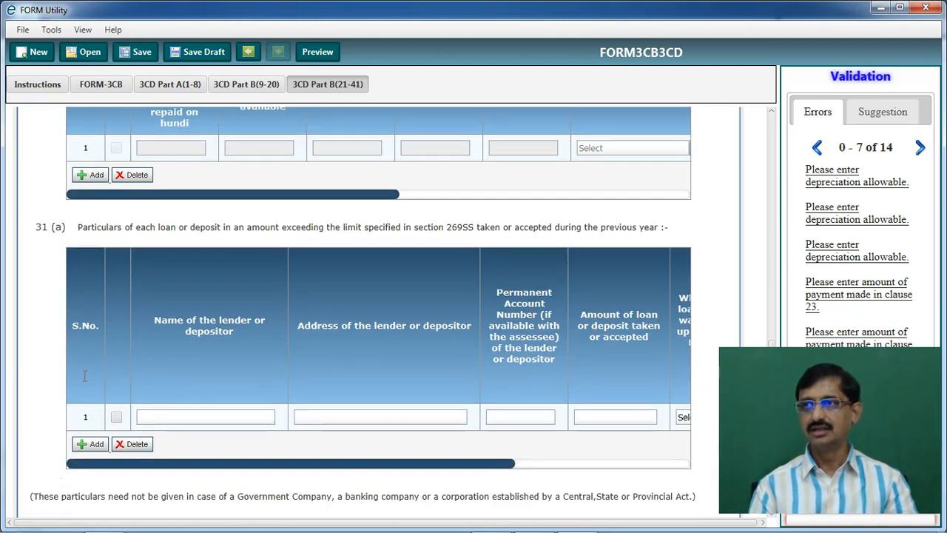
{"action": "scroll", "coordinate": [189, 255], "scroll_direction": "down", "scroll_amount": 1}
{"action": "scroll", "coordinate": [189, 255], "scroll_direction": "down", "scroll_amount": 6}
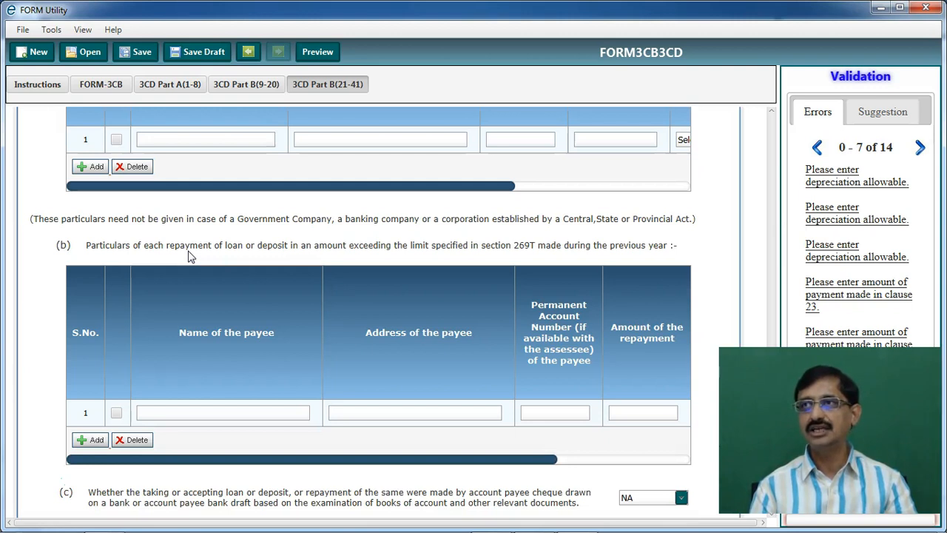
{"action": "scroll", "coordinate": [187, 252], "scroll_direction": "up", "scroll_amount": 4}
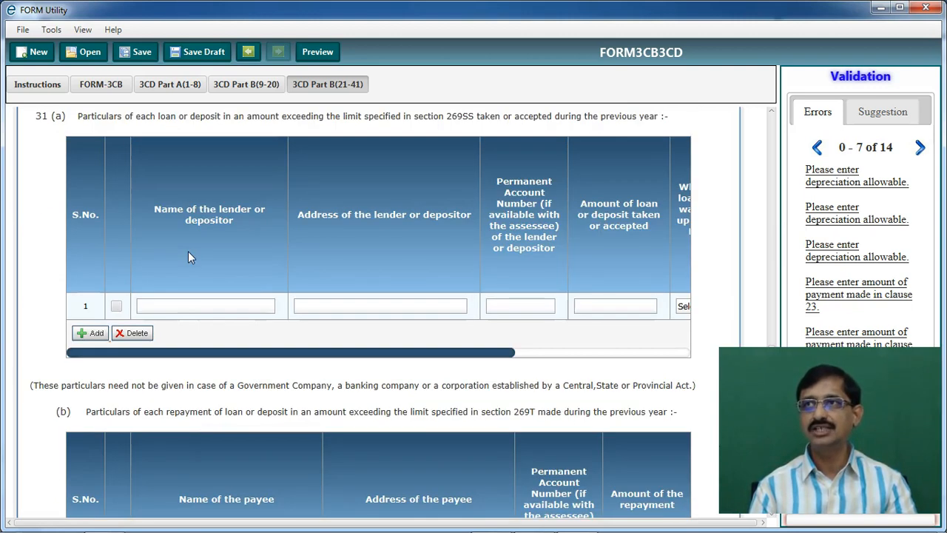
{"action": "scroll", "coordinate": [187, 252], "scroll_direction": "down", "scroll_amount": 6}
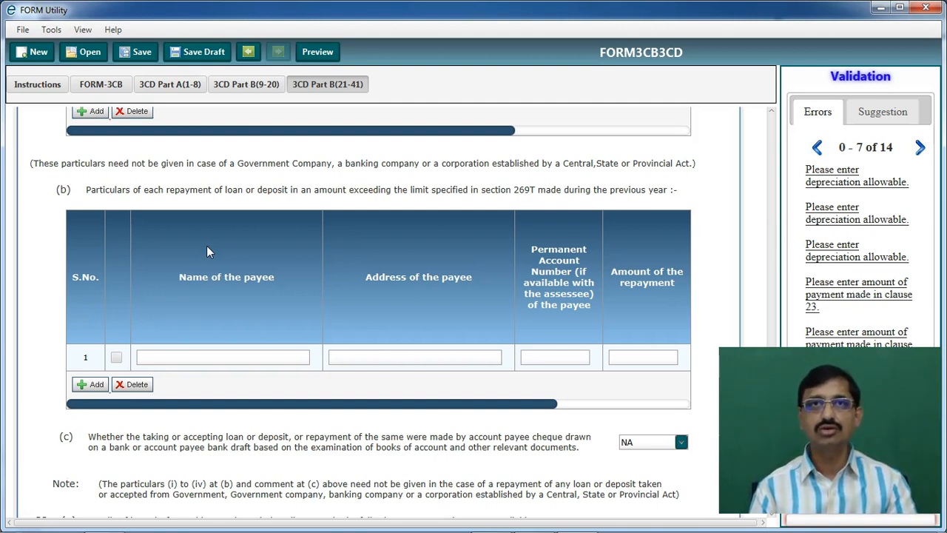
{"action": "scroll", "coordinate": [207, 252], "scroll_direction": "down", "scroll_amount": 5}
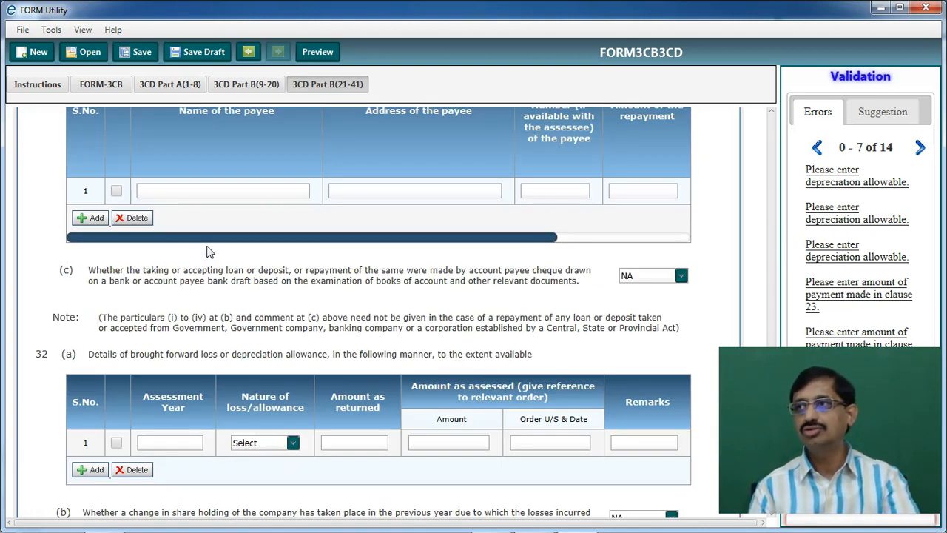
{"action": "scroll", "coordinate": [208, 247], "scroll_direction": "down", "scroll_amount": 2}
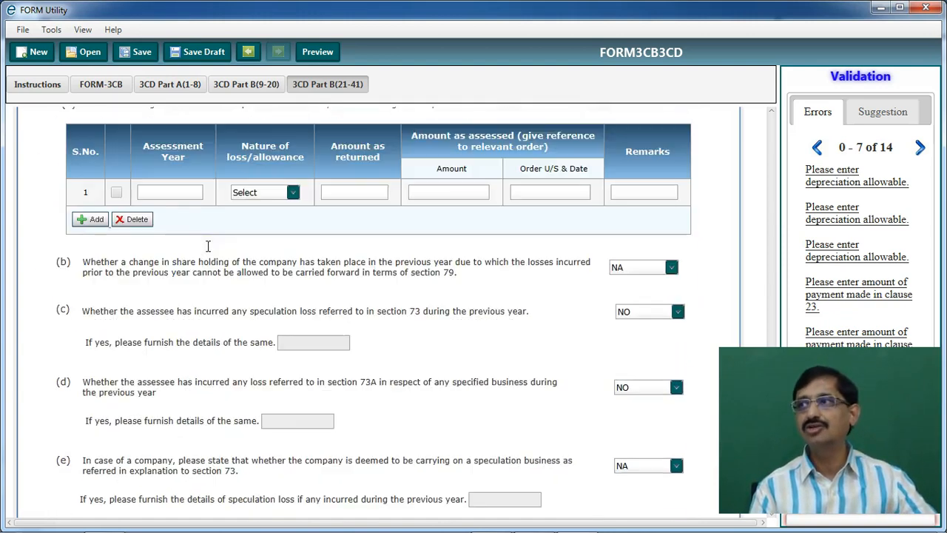
{"action": "scroll", "coordinate": [207, 251], "scroll_direction": "down", "scroll_amount": 2}
{"action": "scroll", "coordinate": [209, 252], "scroll_direction": "down", "scroll_amount": 1}
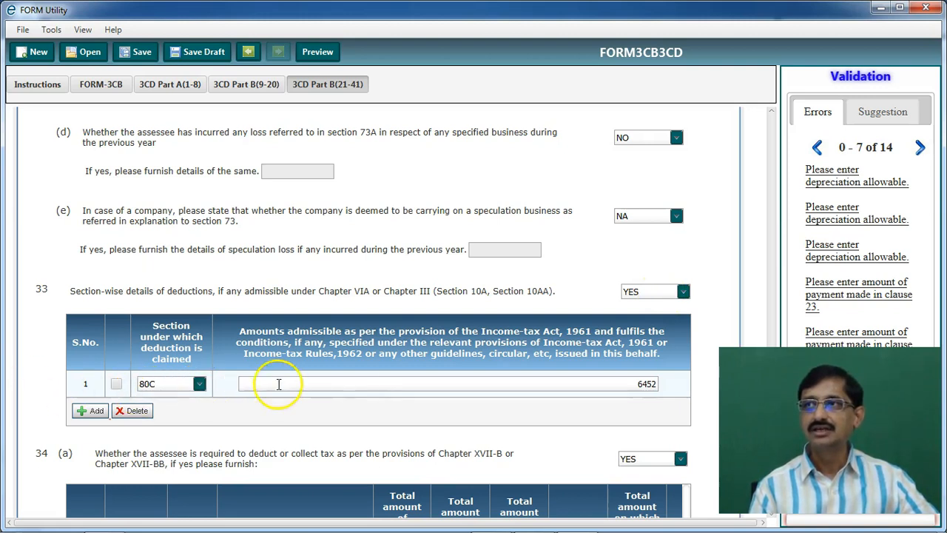
Change the clause 33 section 80C deduction amount from 6452 to 150000
{"action": "left_click_drag", "start_coordinate": [592, 384], "coordinate": [703, 384]}
{"action": "left_click", "coordinate": [642, 400]}
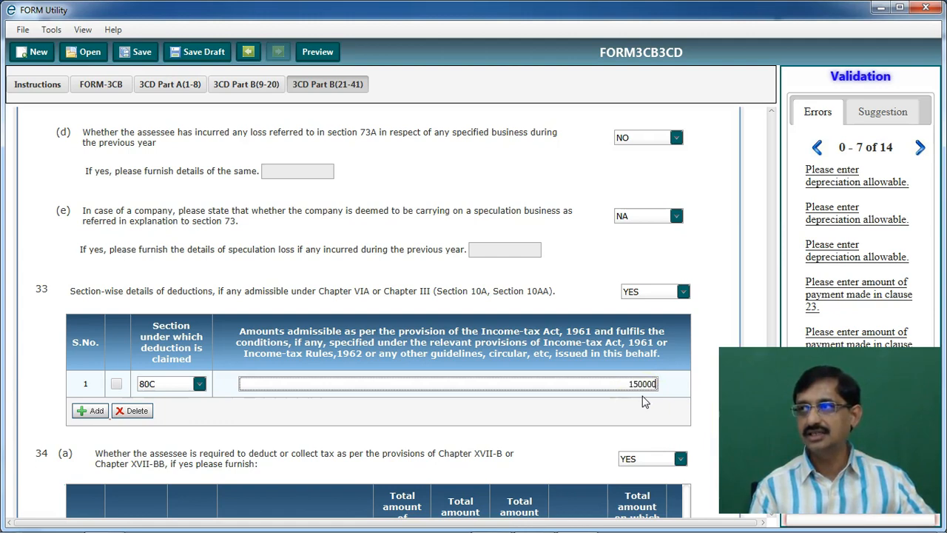
{"action": "left_click", "coordinate": [643, 401]}
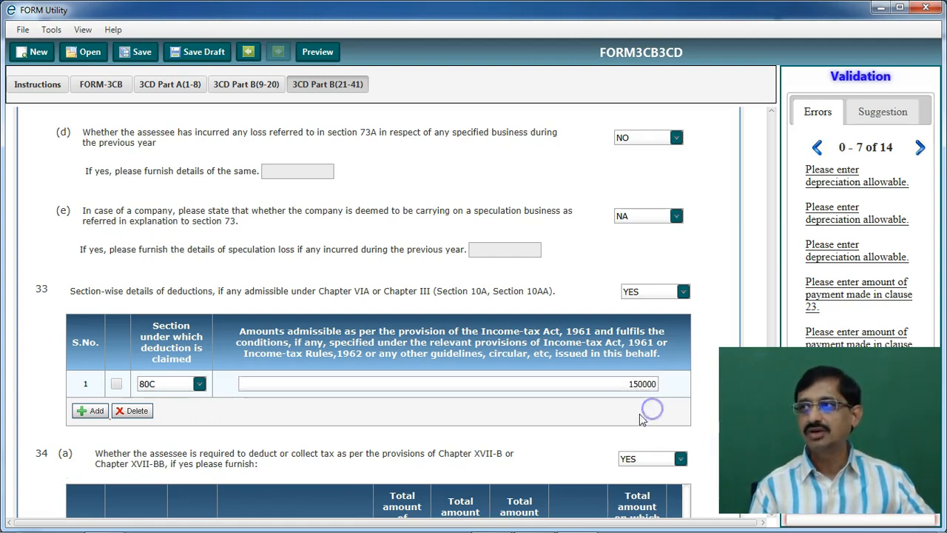
Clear the clause 34(a) tax deduction table down to one blank row
{"action": "scroll", "coordinate": [640, 414], "scroll_direction": "down", "scroll_amount": 5}
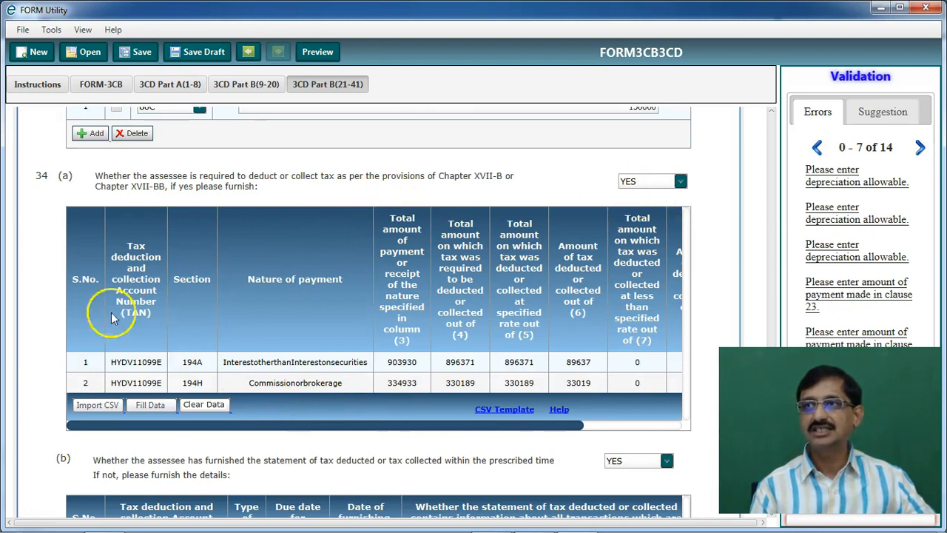
{"action": "left_click", "coordinate": [200, 404]}
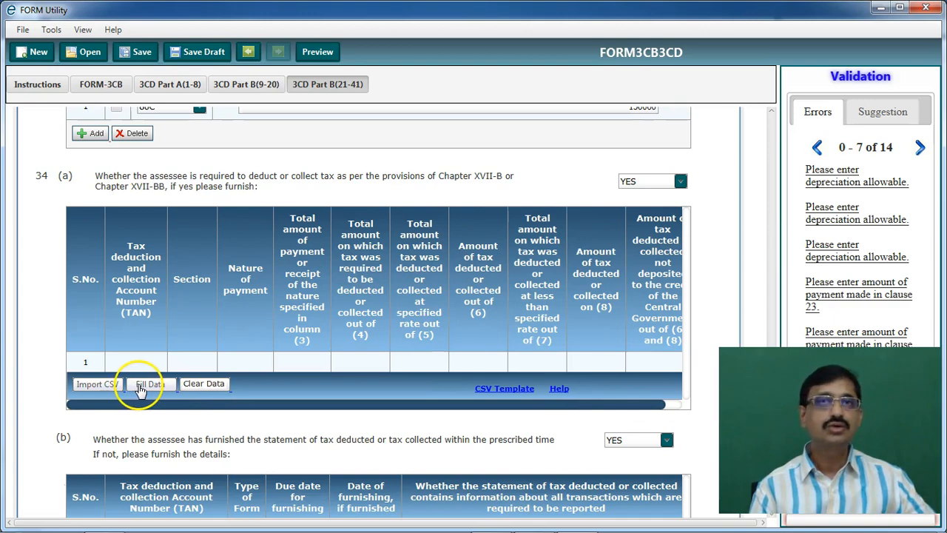
{"action": "scroll", "coordinate": [141, 390], "scroll_direction": "down", "scroll_amount": 15}
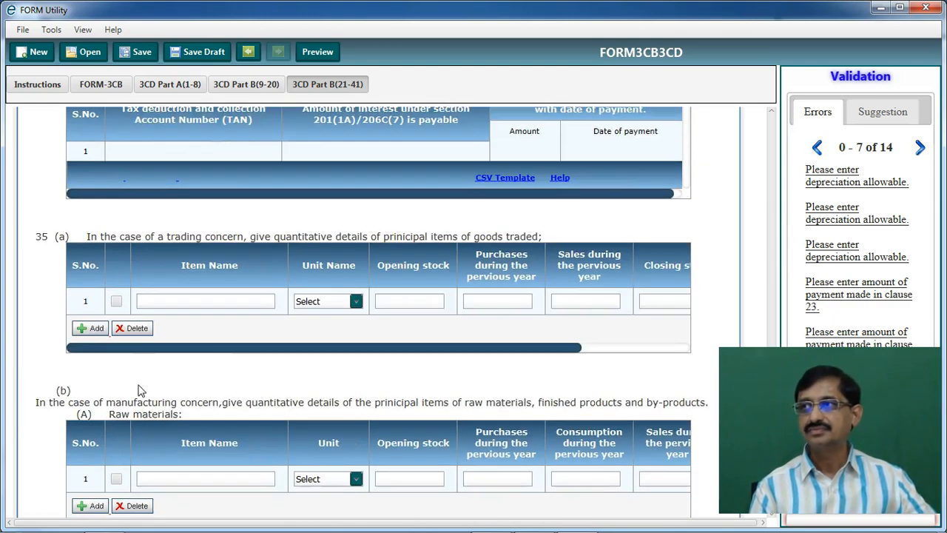
Clear clause 40's old preceding-year turnover, gross profit 2000489, net profit 968049 and stock-in-trade 11632440
{"action": "scroll", "coordinate": [140, 390], "scroll_direction": "down", "scroll_amount": 20}
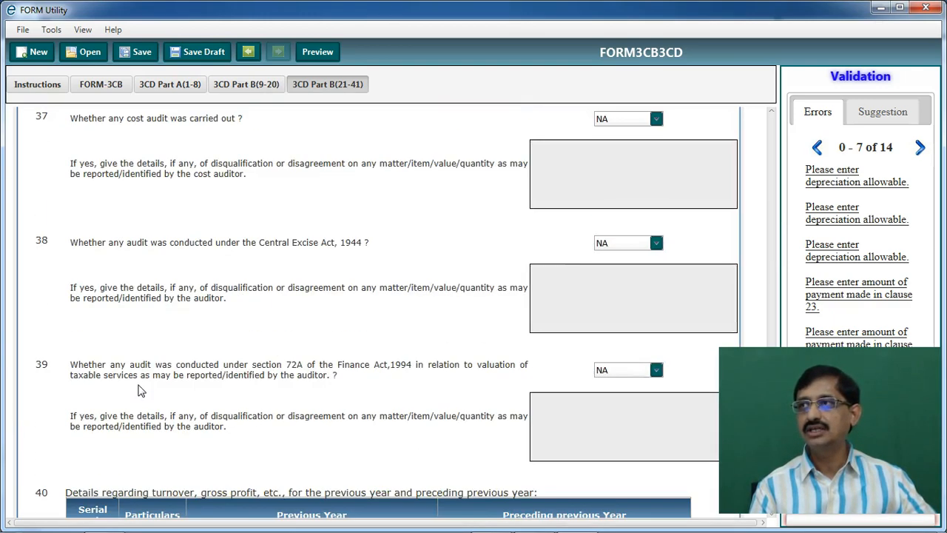
{"action": "scroll", "coordinate": [141, 390], "scroll_direction": "up", "scroll_amount": 5}
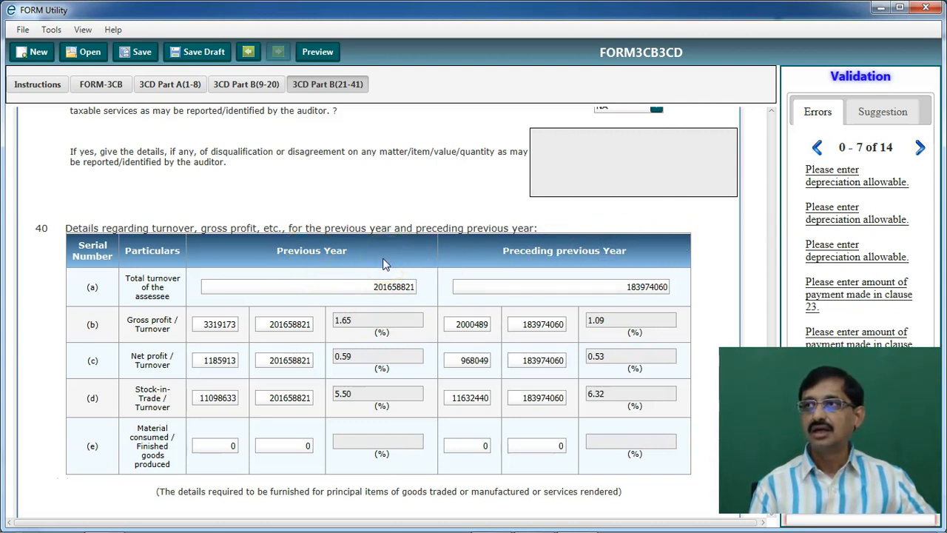
{"action": "double_click", "coordinate": [621, 280]}
{"action": "key", "text": "BackSpace"}
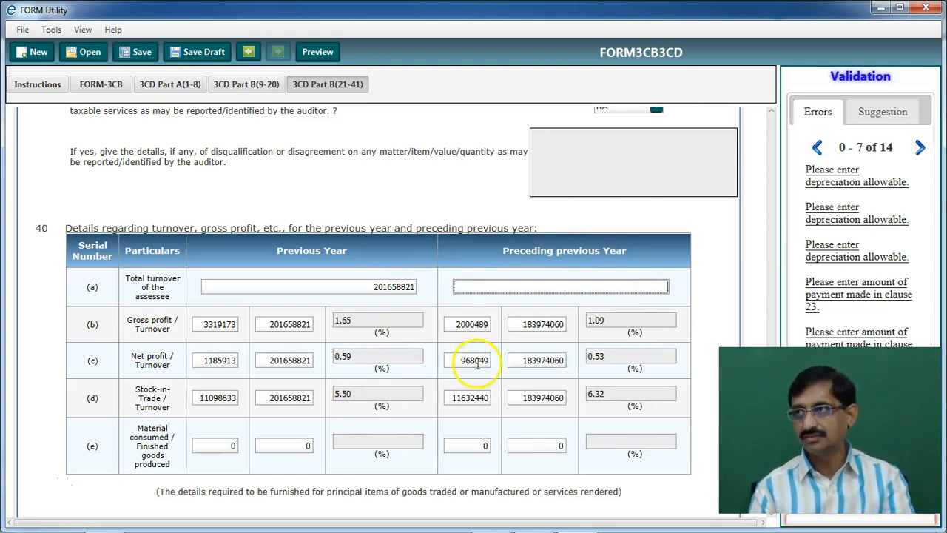
{"action": "double_click", "coordinate": [525, 326]}
{"action": "key", "text": "BackSpace"}
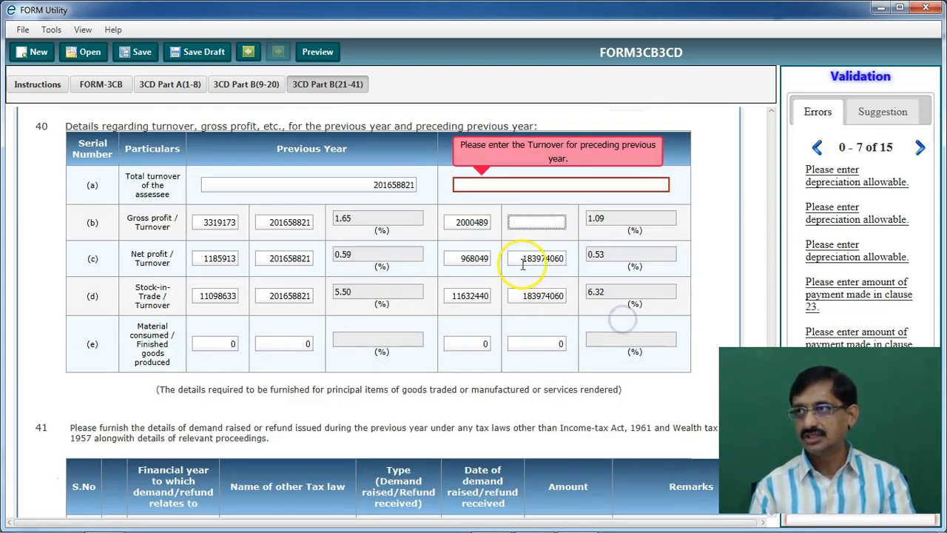
{"action": "left_click_drag", "start_coordinate": [522, 264], "coordinate": [581, 259]}
{"action": "key", "text": "BackSpace"}
{"action": "left_click_drag", "start_coordinate": [513, 295], "coordinate": [594, 303]}
{"action": "key", "text": "BackSpace"}
{"action": "left_click_drag", "start_coordinate": [453, 222], "coordinate": [502, 225]}
{"action": "key", "text": "BackSpace"}
{"action": "left_click_drag", "start_coordinate": [451, 255], "coordinate": [547, 264]}
{"action": "key", "text": "BackSpace"}
{"action": "left_click_drag", "start_coordinate": [448, 296], "coordinate": [538, 307]}
{"action": "key", "text": "BackSpace"}
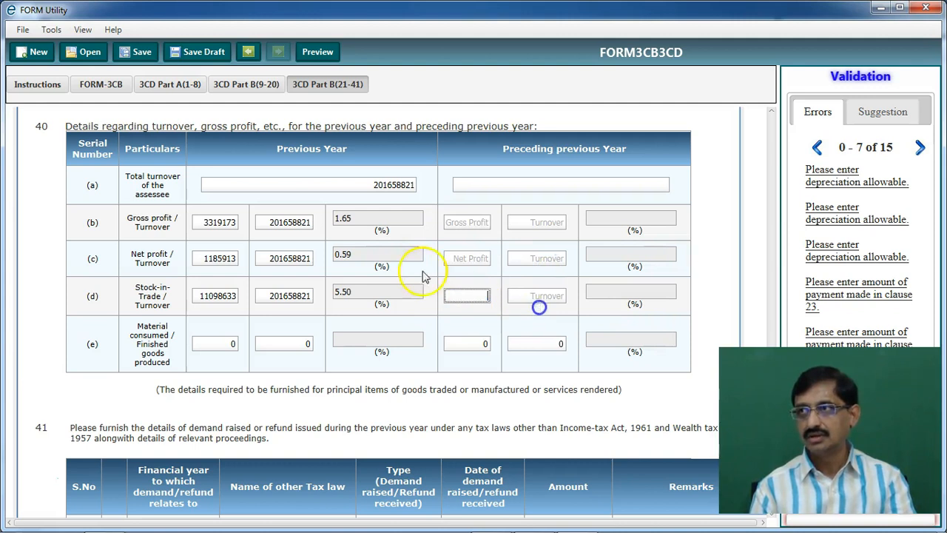
Copy the total turnover 201658821 into the preceding-year turnover boxes of rows (b), (c) and (d)
{"action": "left_click_drag", "start_coordinate": [371, 189], "coordinate": [311, 194]}
{"action": "key", "text": "ctrl+c"}
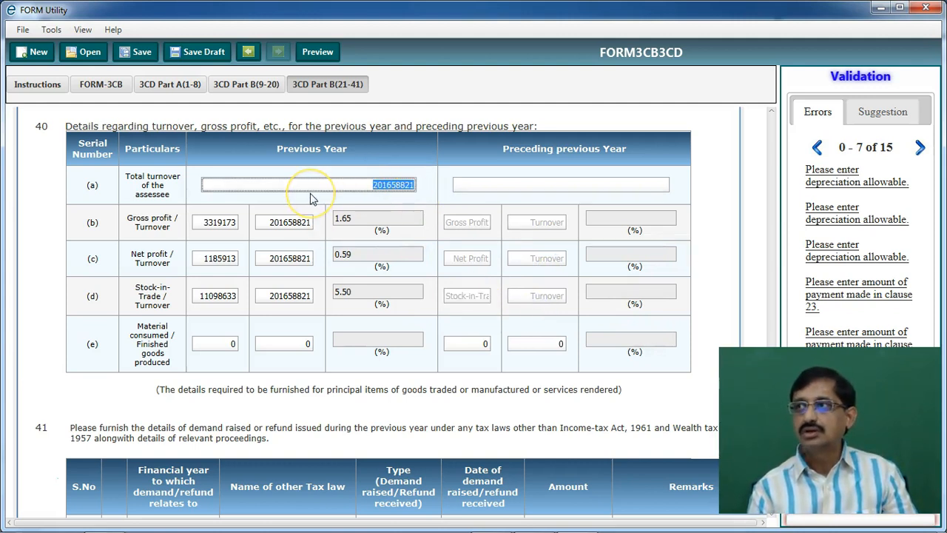
{"action": "left_click", "coordinate": [544, 184]}
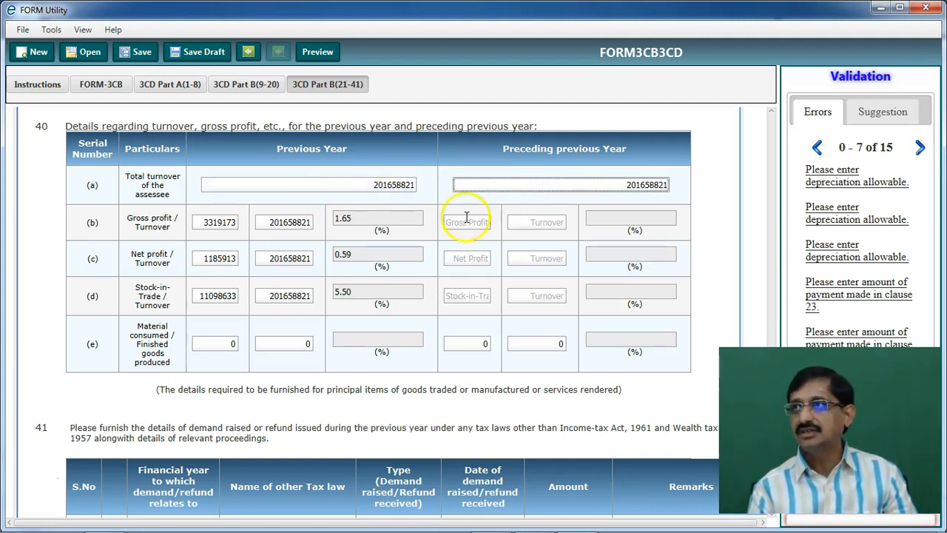
{"action": "left_click", "coordinate": [542, 221]}
{"action": "key", "text": "ctrl+v"}
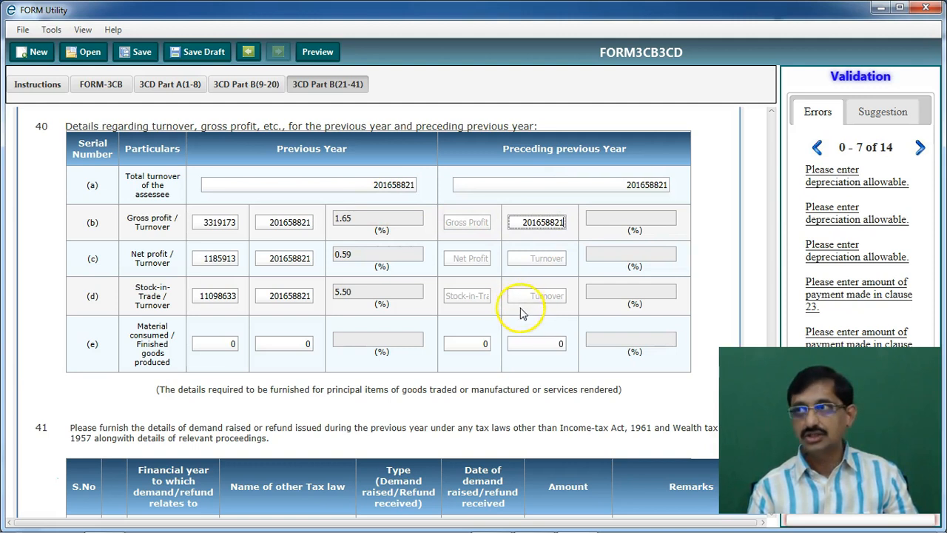
{"action": "left_click", "coordinate": [540, 260]}
{"action": "key", "text": "ctrl+v"}
{"action": "left_click", "coordinate": [542, 297]}
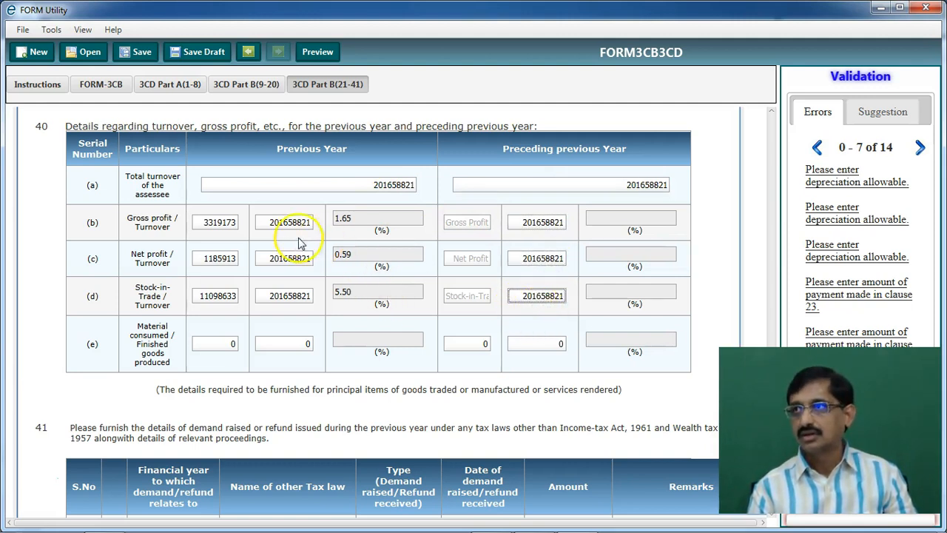
Clear the Previous Year turnover values for total turnover and rows (b), (c) and (d)
{"action": "left_click_drag", "start_coordinate": [349, 191], "coordinate": [429, 185]}
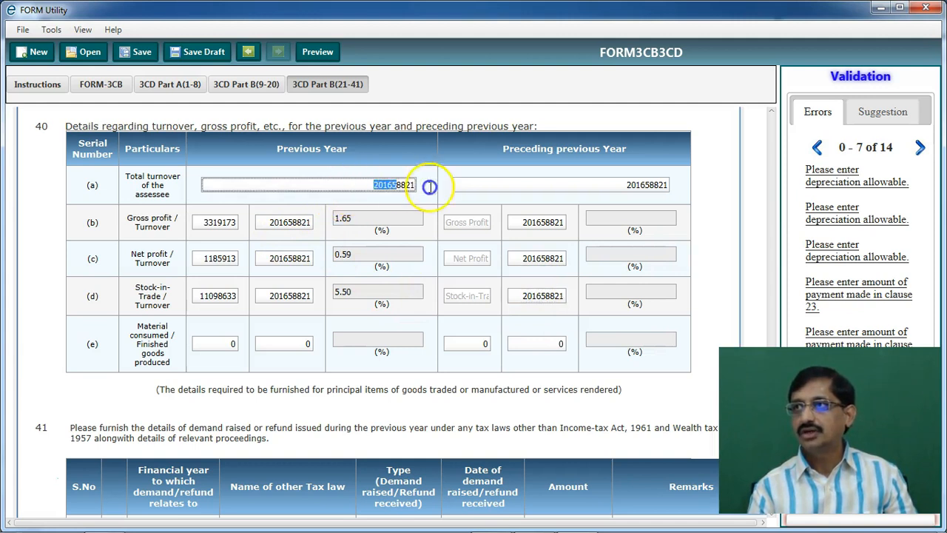
{"action": "key", "text": "Delete"}
{"action": "left_click_drag", "start_coordinate": [264, 221], "coordinate": [321, 220]}
{"action": "key", "text": "Delete"}
{"action": "left_click_drag", "start_coordinate": [262, 258], "coordinate": [346, 266]}
{"action": "key", "text": "Delete"}
{"action": "left_click_drag", "start_coordinate": [255, 293], "coordinate": [373, 307]}
{"action": "key", "text": "Delete"}
Move gross profit 3319173, net profit 1185913 and stock-in-trade 11098633 into the Preceding previous Year column
{"action": "left_click", "coordinate": [197, 224]}
{"action": "left_click_drag", "start_coordinate": [198, 223], "coordinate": [320, 222]}
{"action": "key", "text": "ctrl+c"}
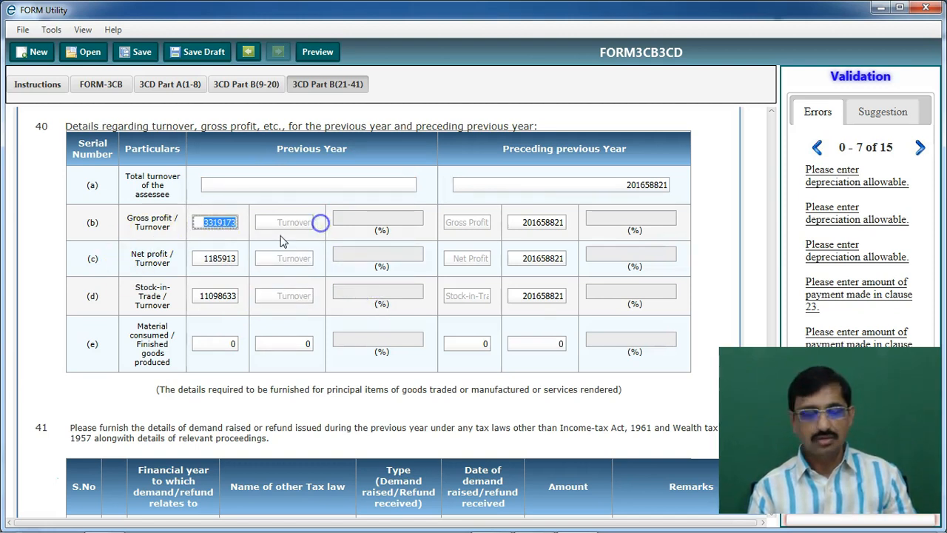
{"action": "left_click", "coordinate": [471, 221]}
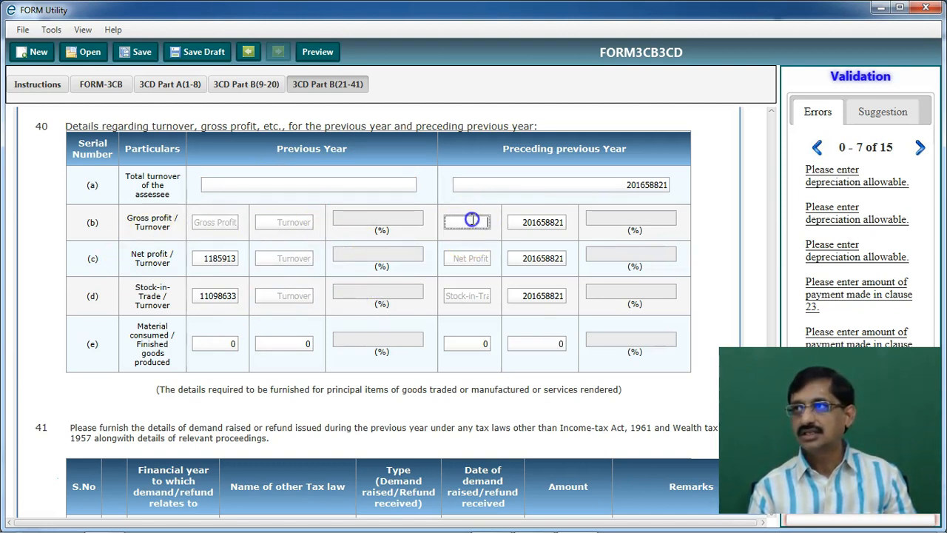
{"action": "key", "text": "ctrl+v"}
{"action": "left_click_drag", "start_coordinate": [199, 260], "coordinate": [325, 270]}
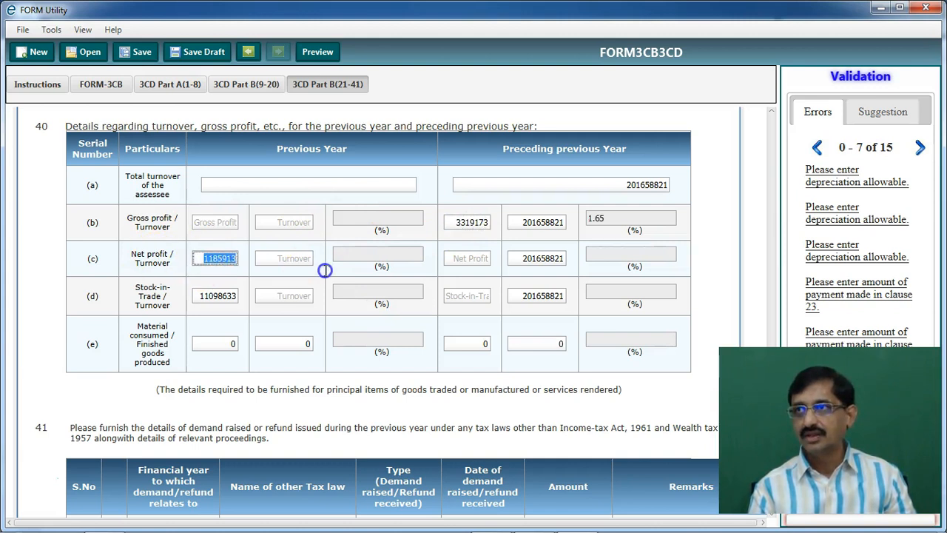
{"action": "left_click", "coordinate": [471, 259]}
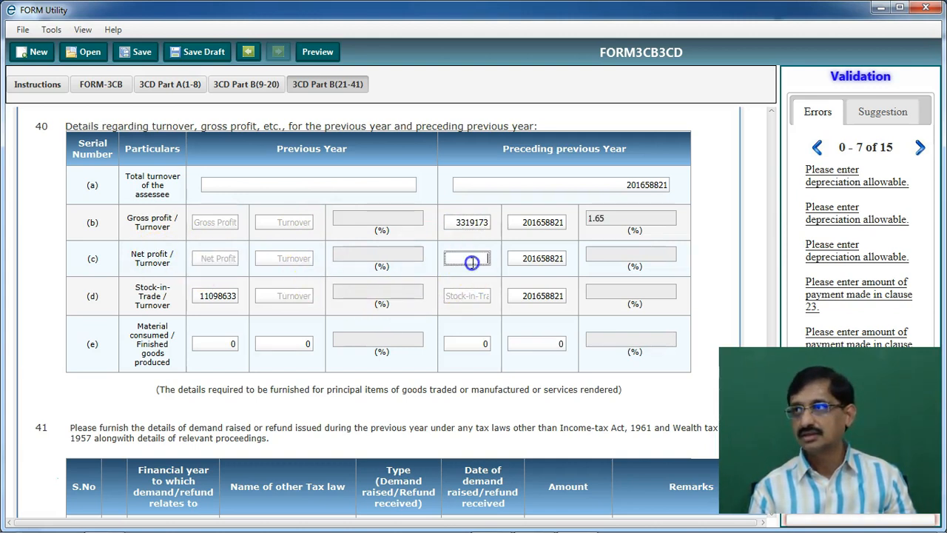
{"action": "left_click", "coordinate": [198, 296]}
{"action": "key", "text": "ctrl+x"}
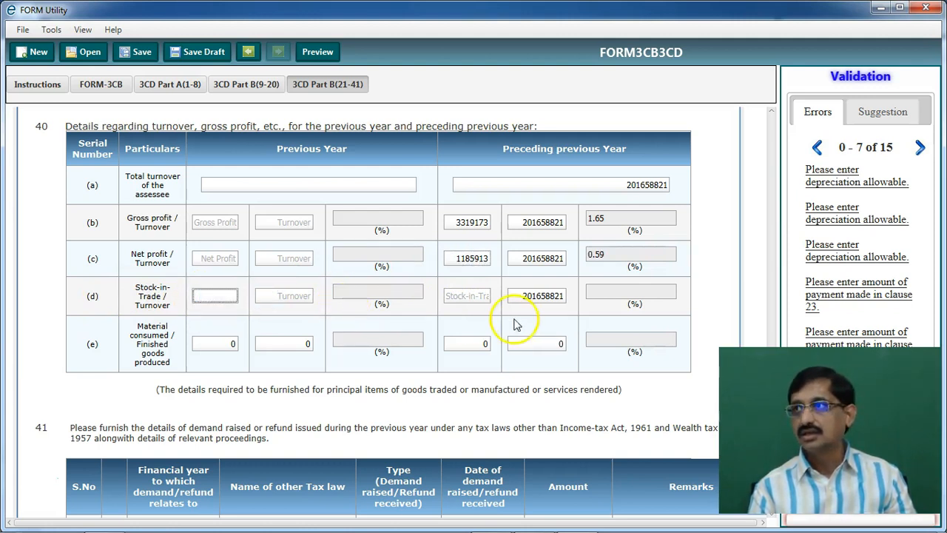
{"action": "left_click", "coordinate": [480, 294]}
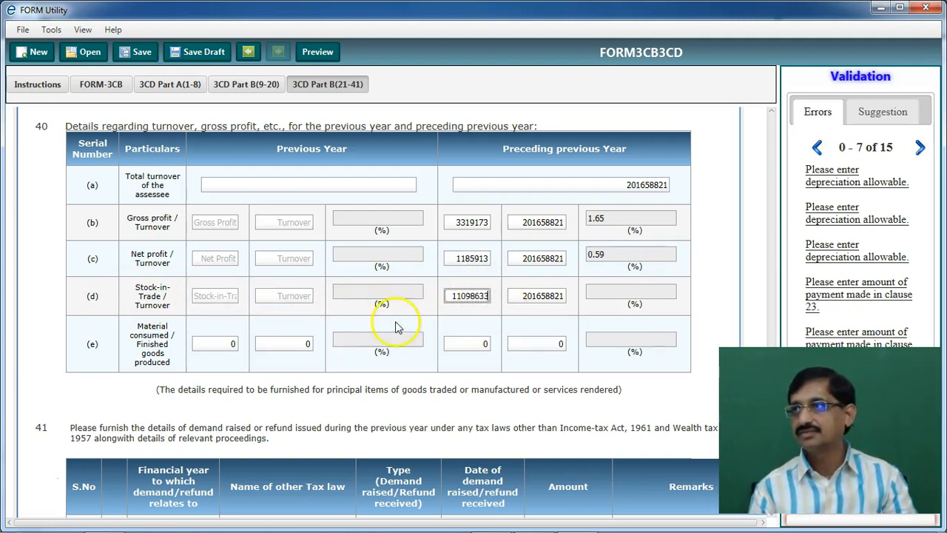
{"action": "left_click", "coordinate": [408, 406]}
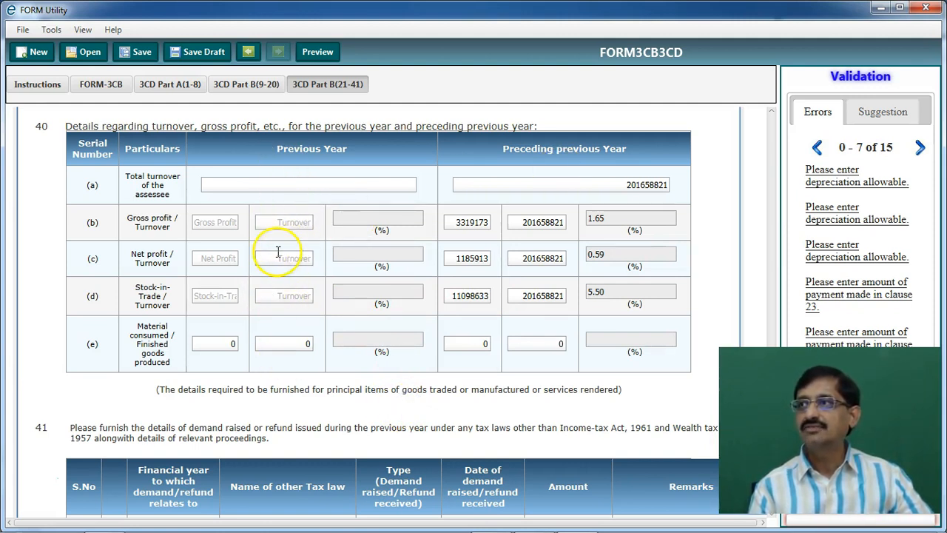
{"action": "scroll", "coordinate": [276, 250], "scroll_direction": "down", "scroll_amount": 4}
Save the draft as 'current year report' on the Desktop and exit FORM Utility
{"action": "scroll", "coordinate": [275, 255], "scroll_direction": "up", "scroll_amount": 15}
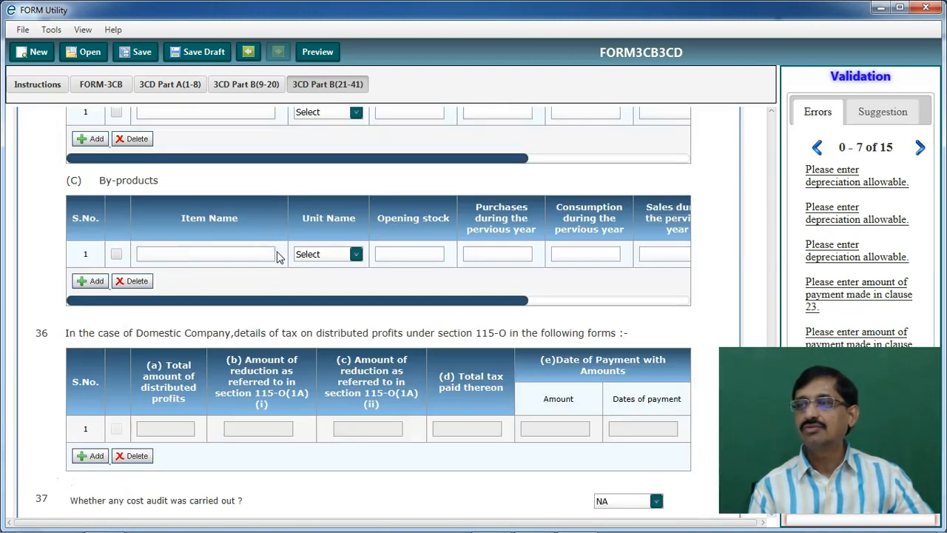
{"action": "scroll", "coordinate": [244, 266], "scroll_direction": "up", "scroll_amount": 8}
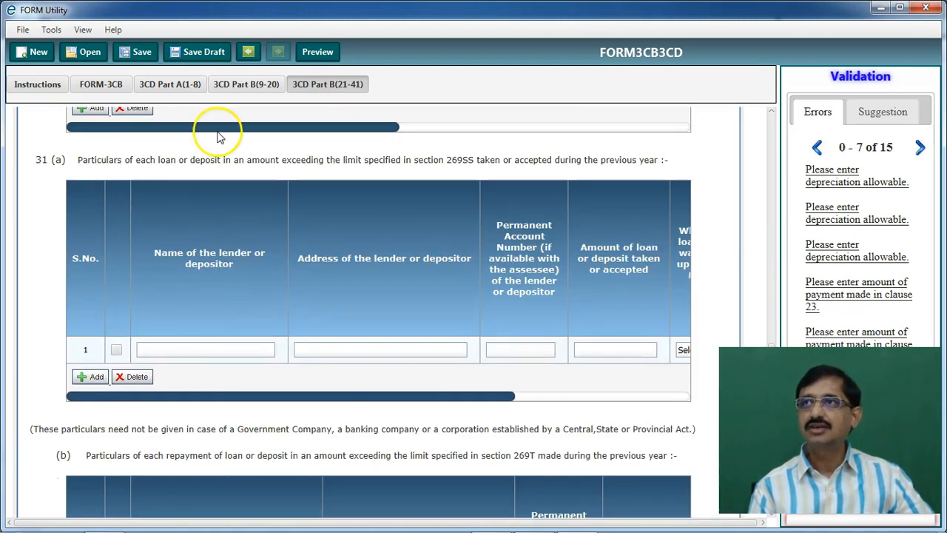
{"action": "left_click", "coordinate": [203, 52]}
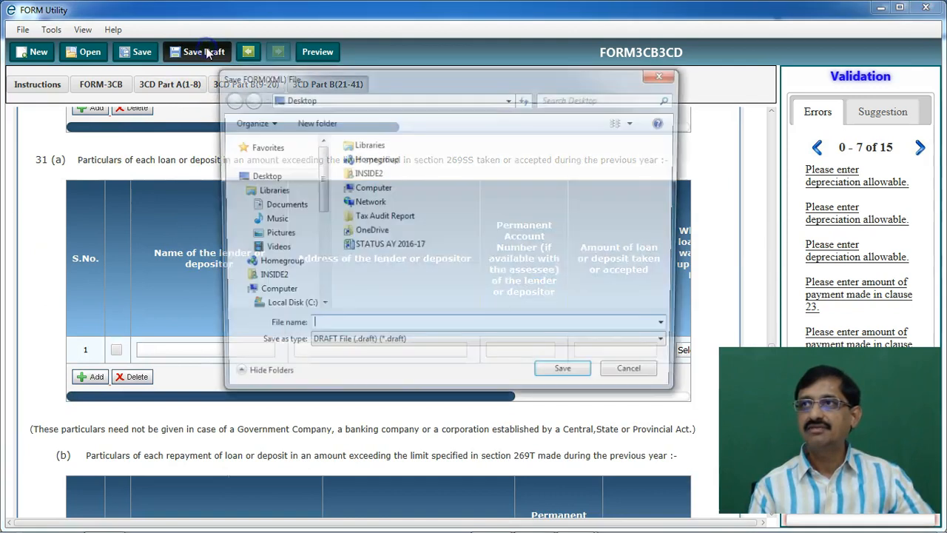
{"action": "left_click", "coordinate": [359, 327]}
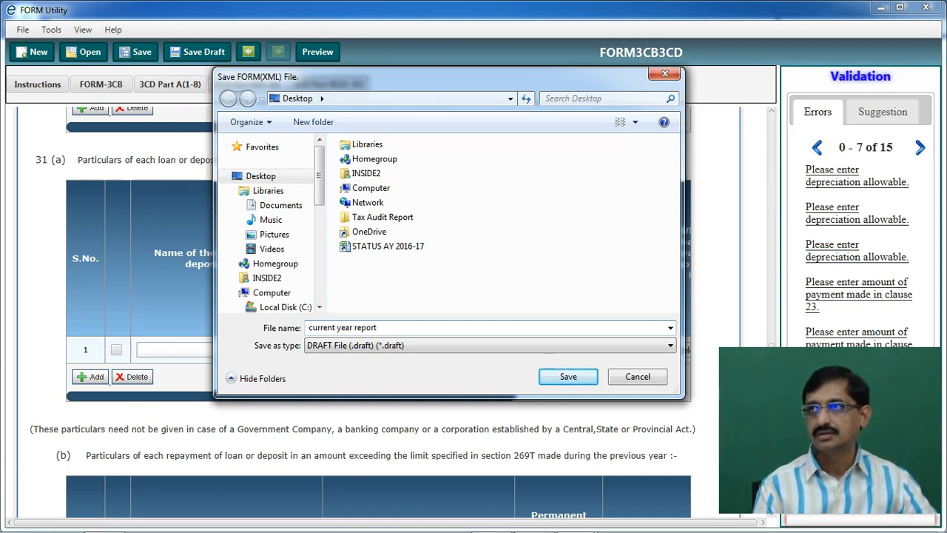
{"action": "key", "text": "Return"}
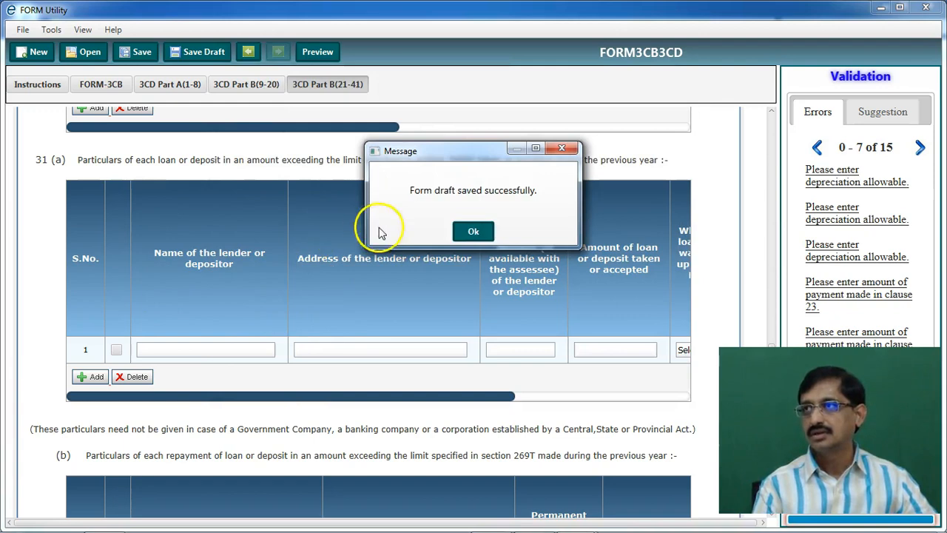
{"action": "left_click", "coordinate": [473, 232]}
{"action": "left_click", "coordinate": [923, 8]}
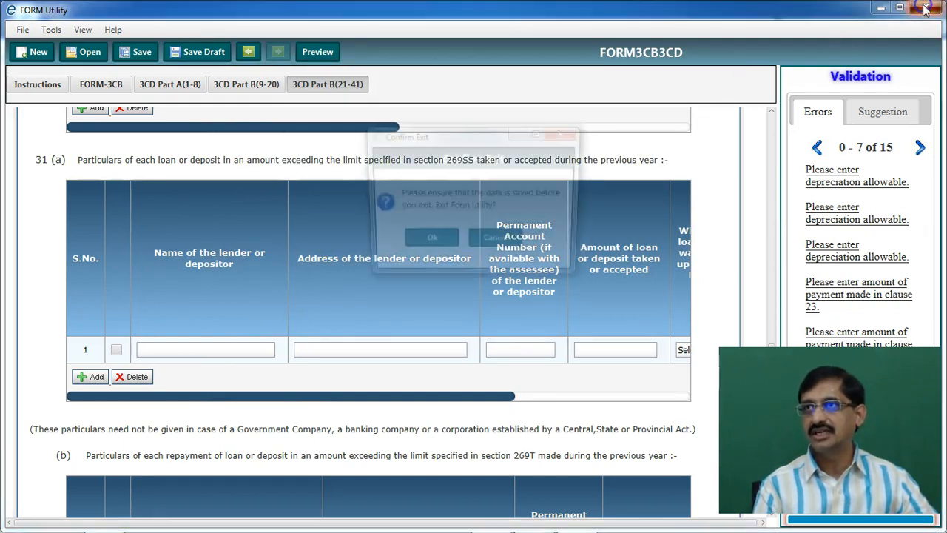
{"action": "left_click", "coordinate": [432, 239]}
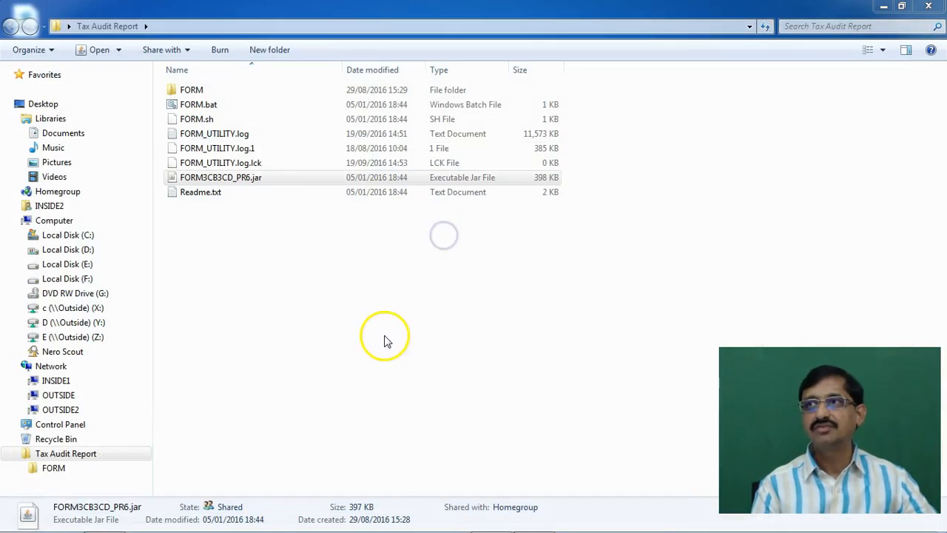
Minimize the Tax Audit Report folder and delete the stray dated file from the desktop
{"action": "left_click", "coordinate": [883, 7]}
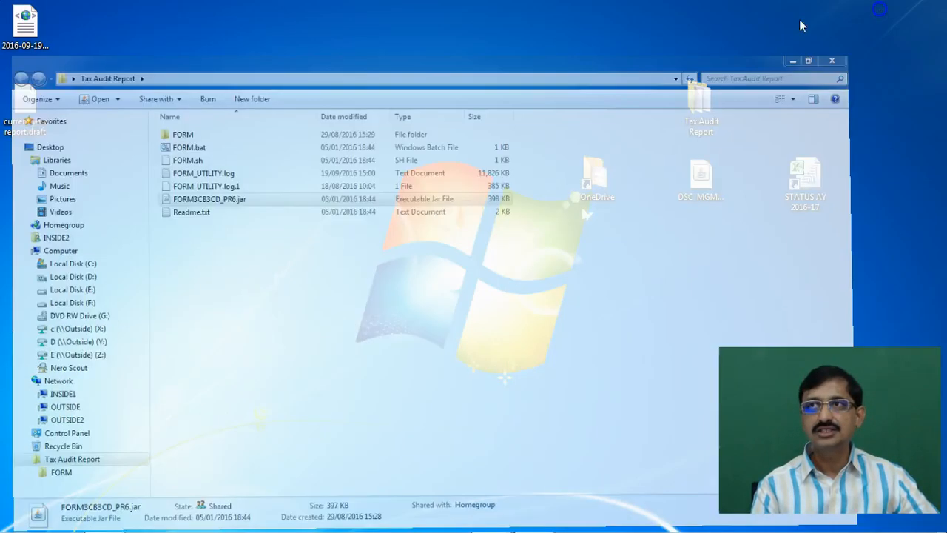
{"action": "left_click_drag", "start_coordinate": [130, 19], "coordinate": [0, 33]}
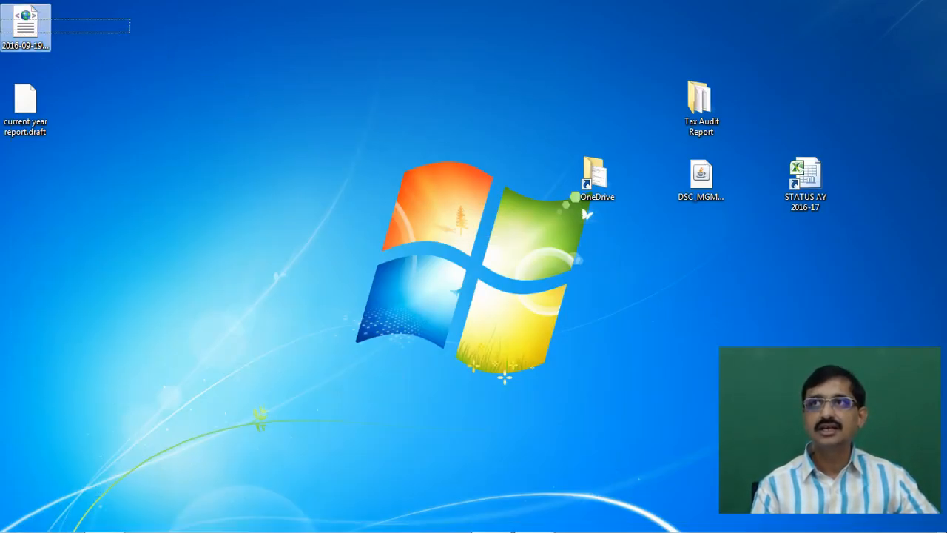
{"action": "key", "text": "Delete"}
{"action": "key", "text": "Return"}
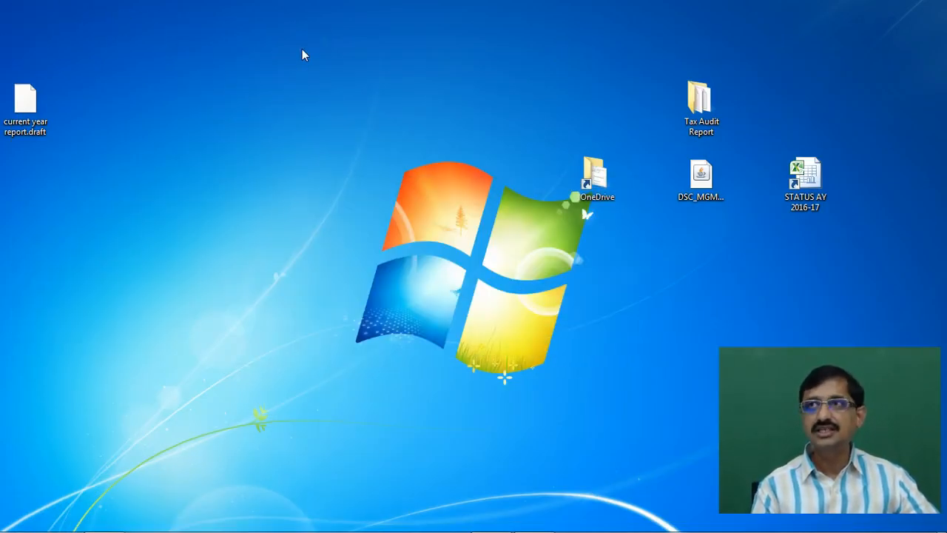
Relaunch FORM3CB3CD_PR6.jar and import 'current year report.draft' from the Desktop, viewing FORM-3CB
{"action": "mouse_move", "coordinate": [262, 518]}
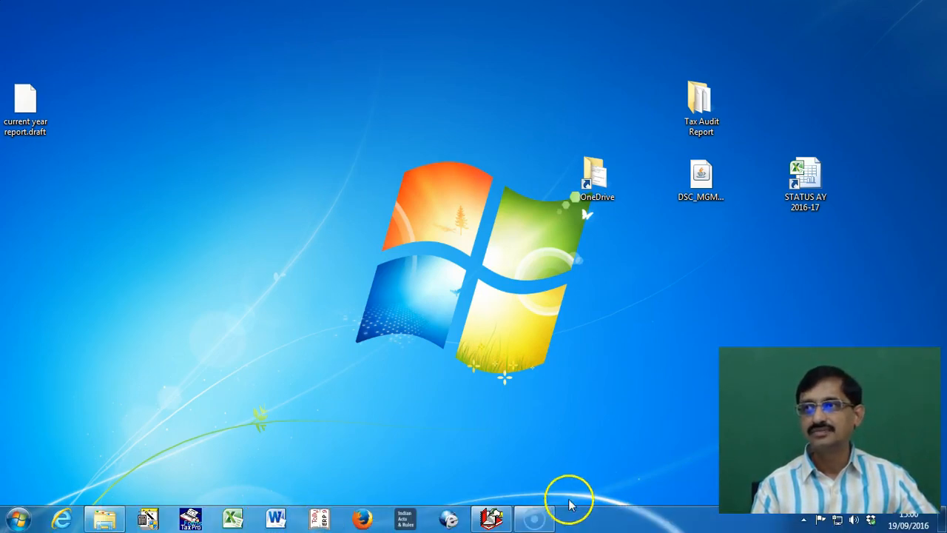
{"action": "double_click", "coordinate": [701, 127]}
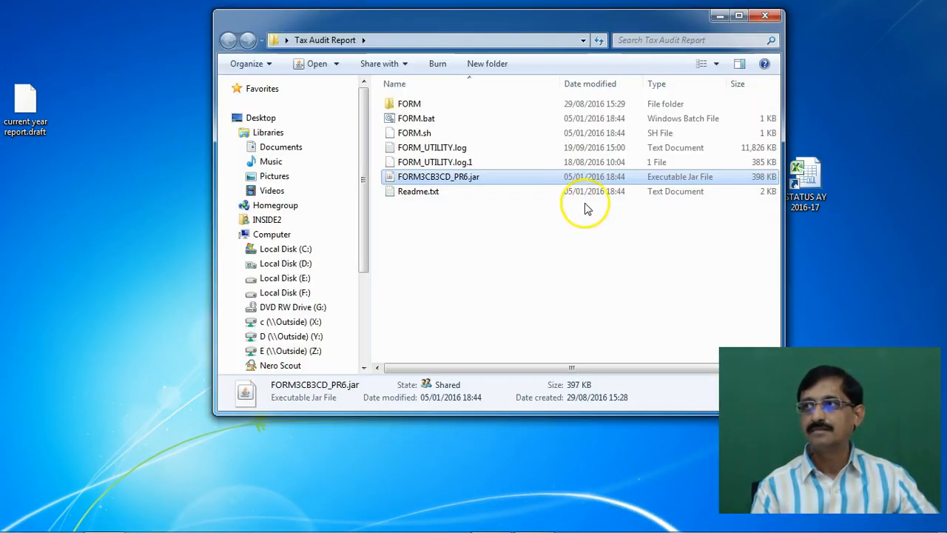
{"action": "double_click", "coordinate": [437, 179]}
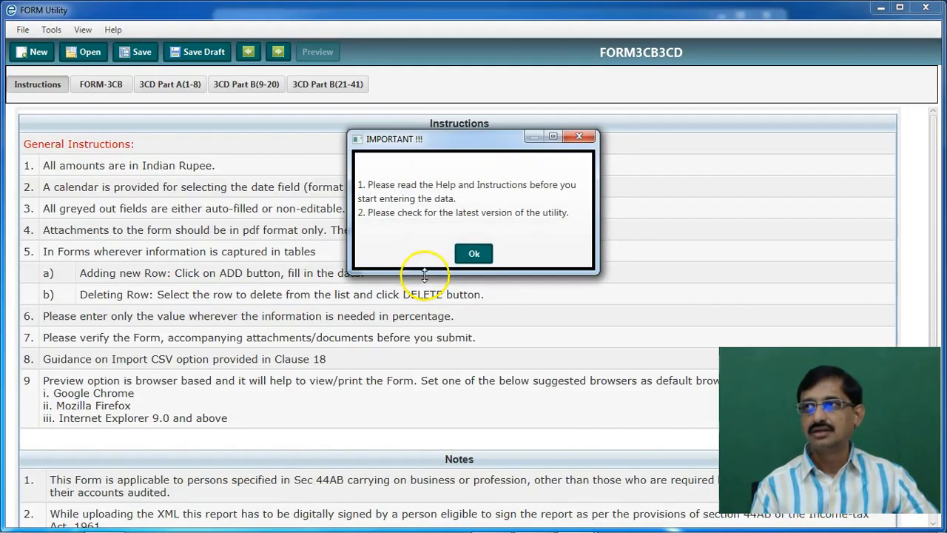
{"action": "left_click", "coordinate": [473, 253]}
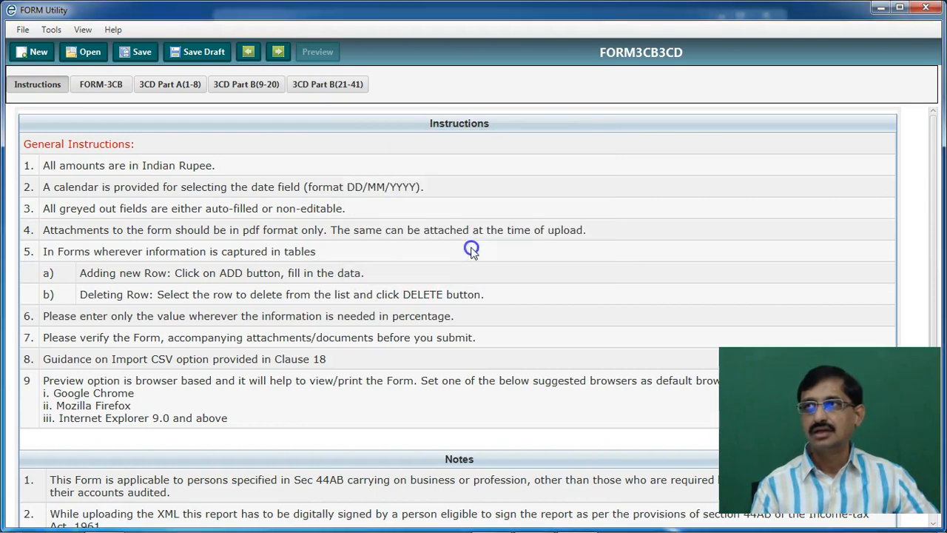
{"action": "left_click", "coordinate": [80, 53]}
{"action": "left_click", "coordinate": [248, 176]}
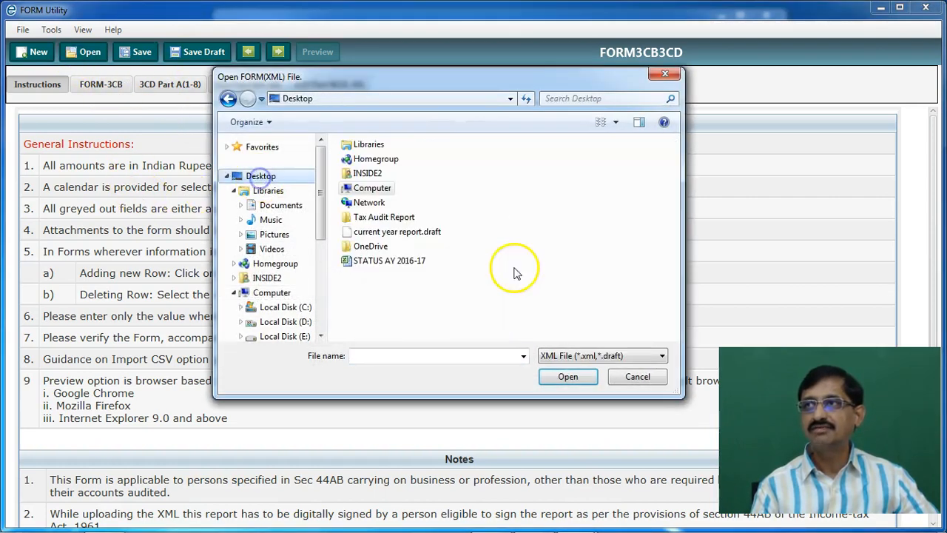
{"action": "double_click", "coordinate": [429, 235]}
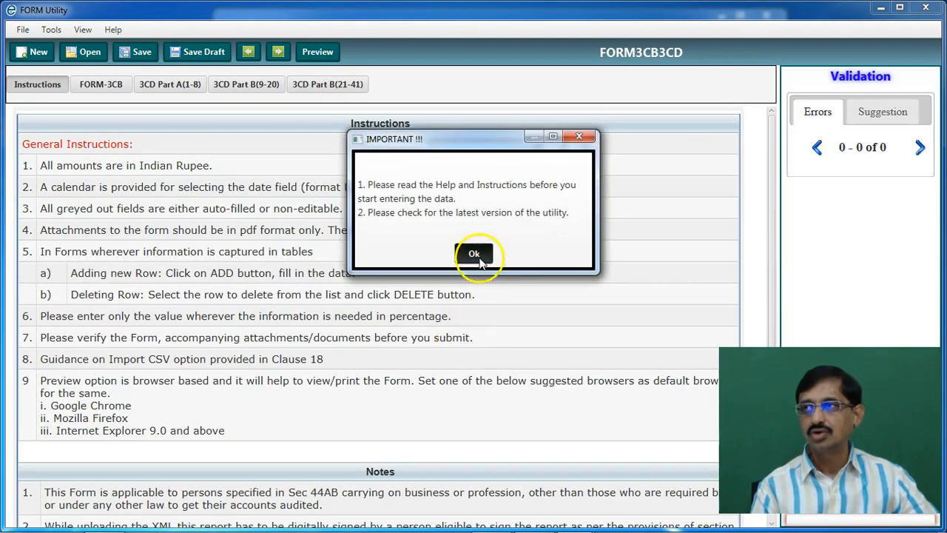
{"action": "left_click", "coordinate": [475, 254]}
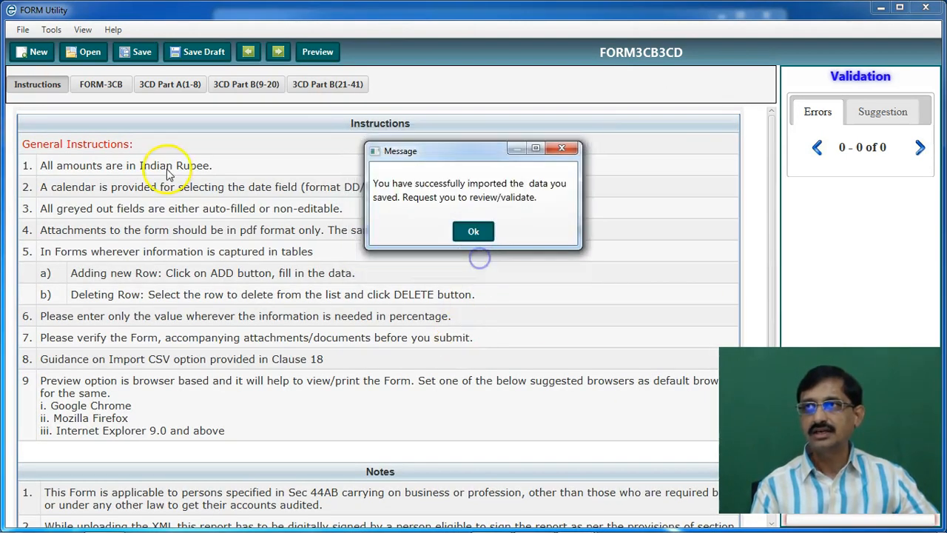
{"action": "left_click", "coordinate": [473, 231]}
{"action": "left_click", "coordinate": [111, 92]}
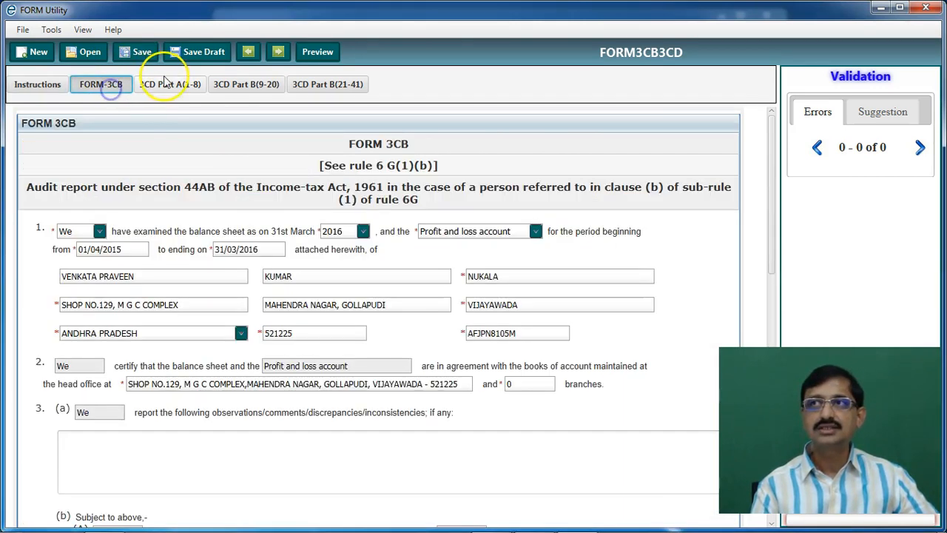
Review the reloaded draft's Part A clauses 1–8 and Part B clauses 9–20
{"action": "left_click", "coordinate": [159, 84]}
{"action": "scroll", "coordinate": [344, 272], "scroll_direction": "down", "scroll_amount": 3}
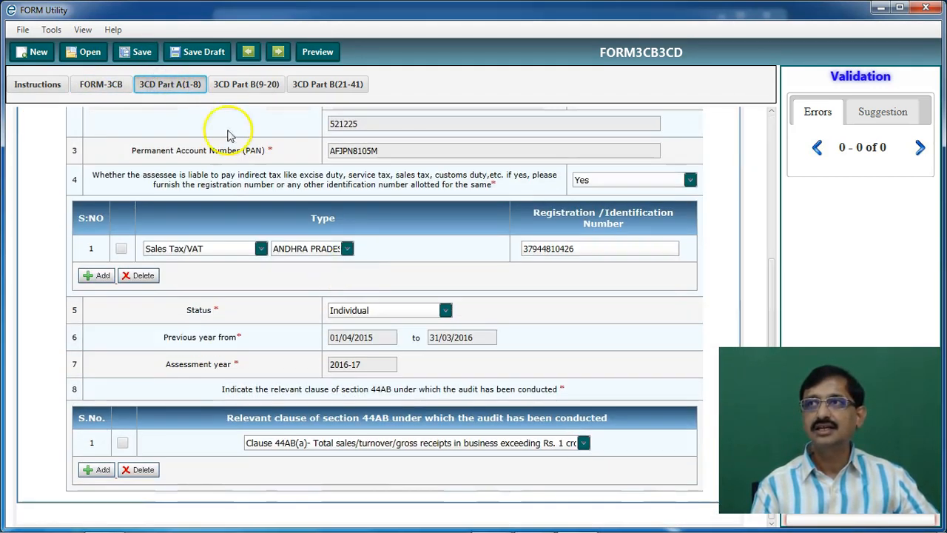
{"action": "left_click", "coordinate": [229, 87]}
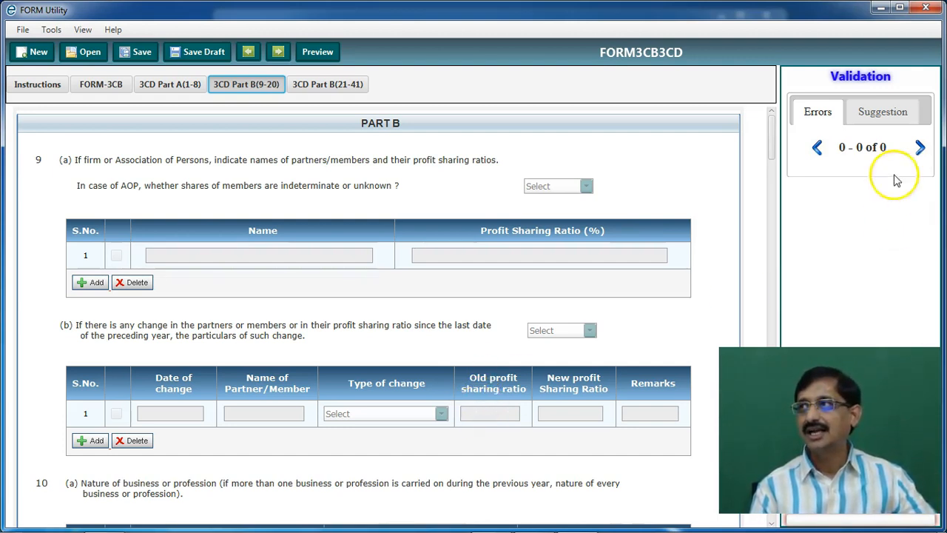
Exit FORM Utility and close the Tax Audit Report folder window
{"action": "left_click", "coordinate": [928, 8]}
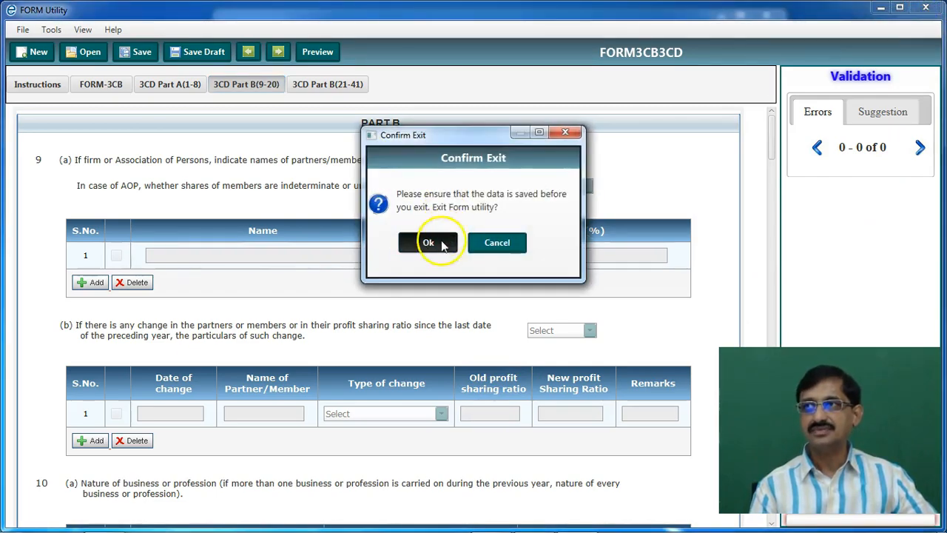
{"action": "left_click", "coordinate": [435, 242]}
{"action": "left_click", "coordinate": [765, 15]}
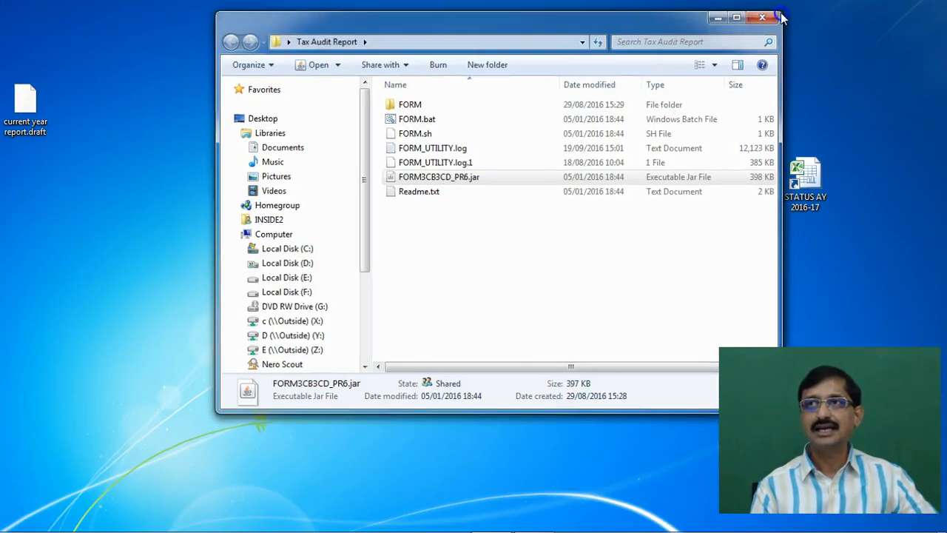